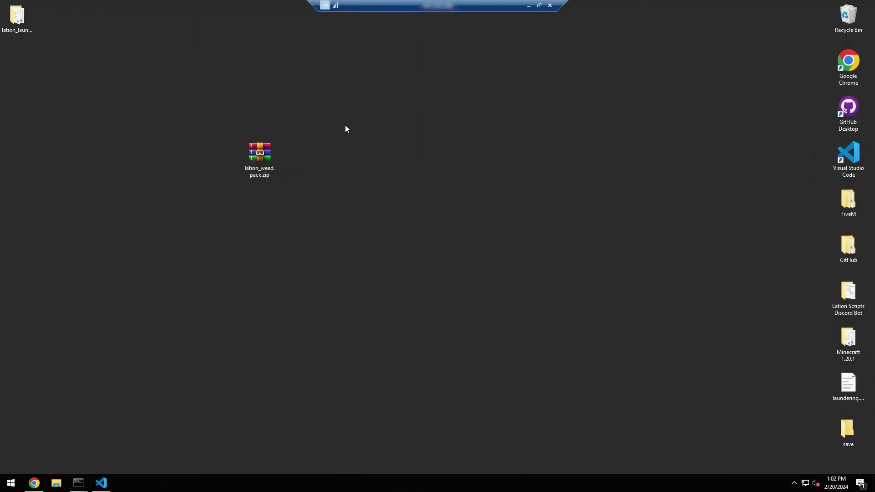
# Step: Open the lation_weed.pack.zip archive from the desktop and move its window aside
pyautogui.moveTo(350, 102); pyautogui.dragTo(193, 216)
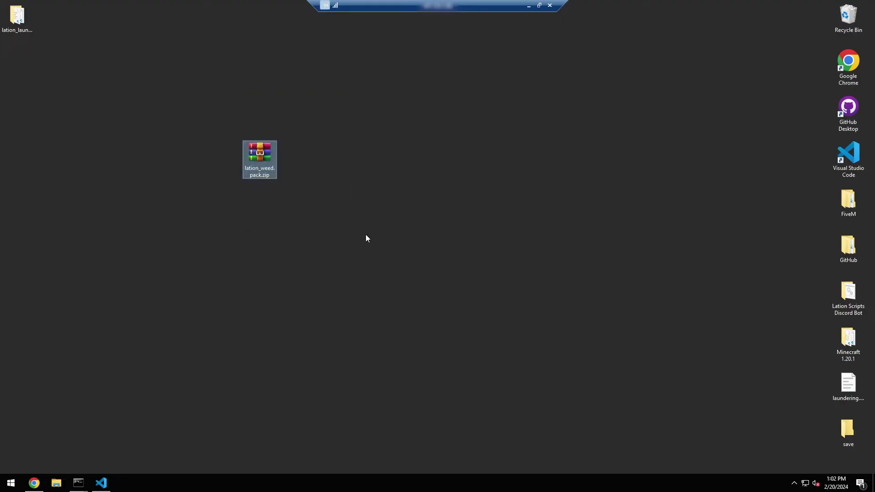
pyautogui.moveTo(256, 163); pyautogui.dragTo(391, 171)
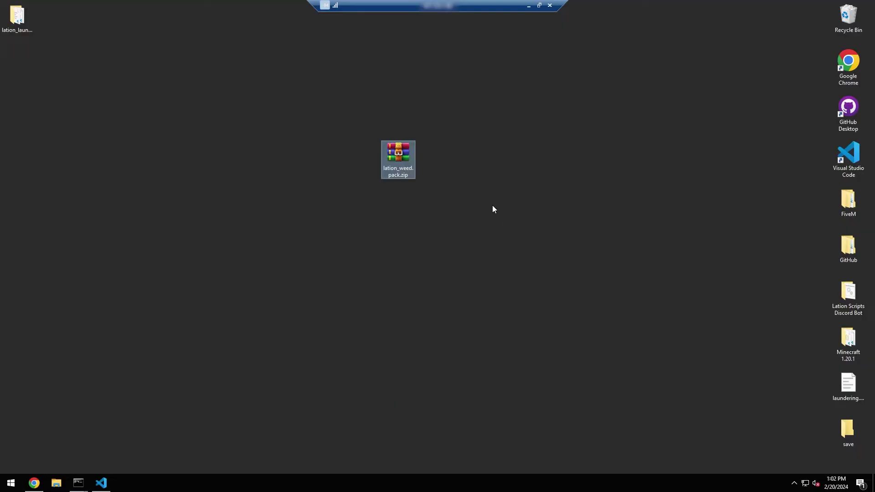
pyautogui.doubleClick(395, 159)
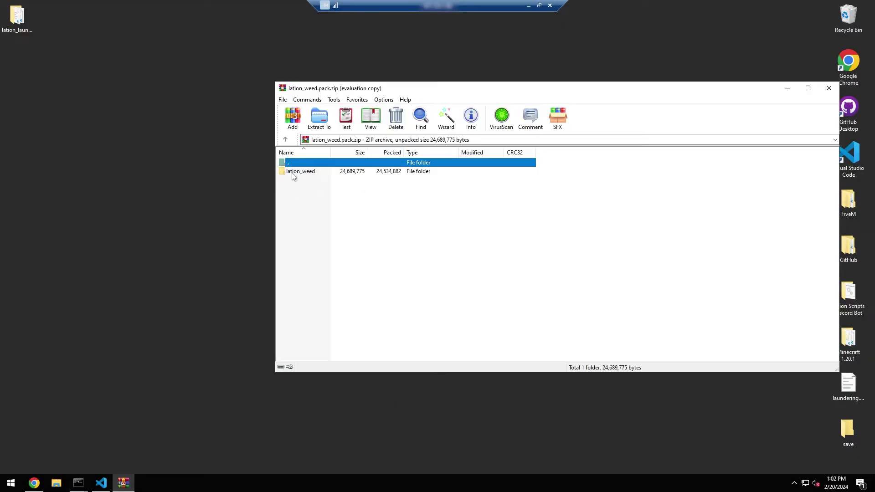
pyautogui.moveTo(536, 93); pyautogui.dragTo(315, 64)
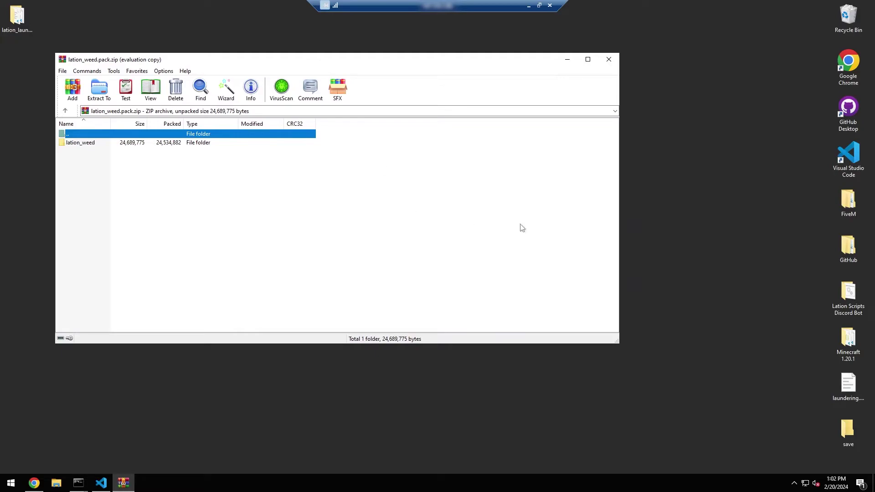
# Step: Open the server's resource folder FiveM > qb-core > txData > QBCoreFramework_75FCC2.base > resources > [standalone] in File Explorer
pyautogui.doubleClick(844, 211)
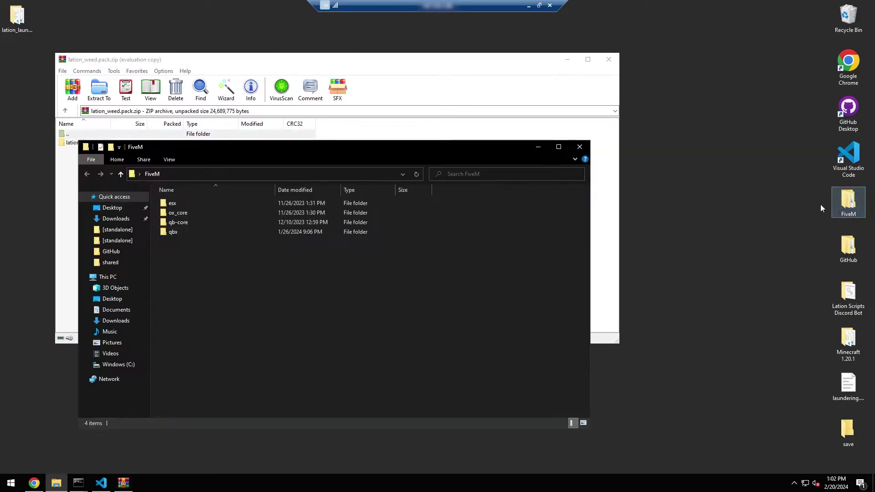
pyautogui.doubleClick(197, 222)
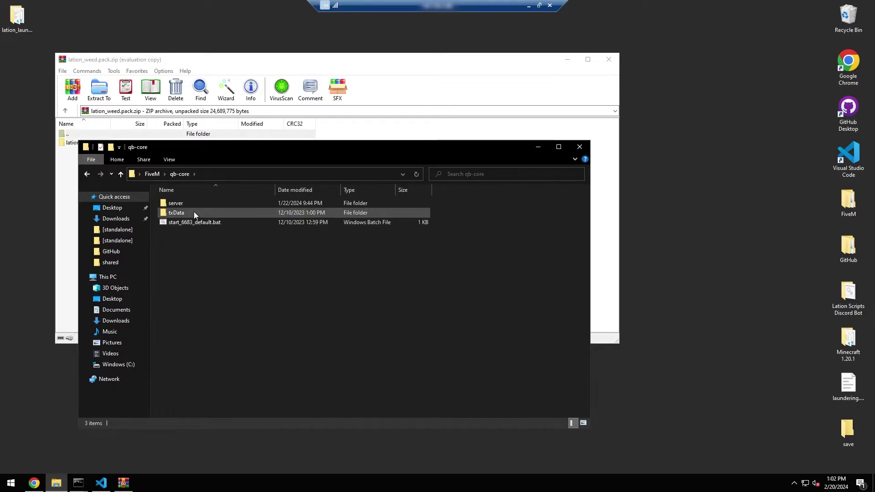
pyautogui.doubleClick(194, 214)
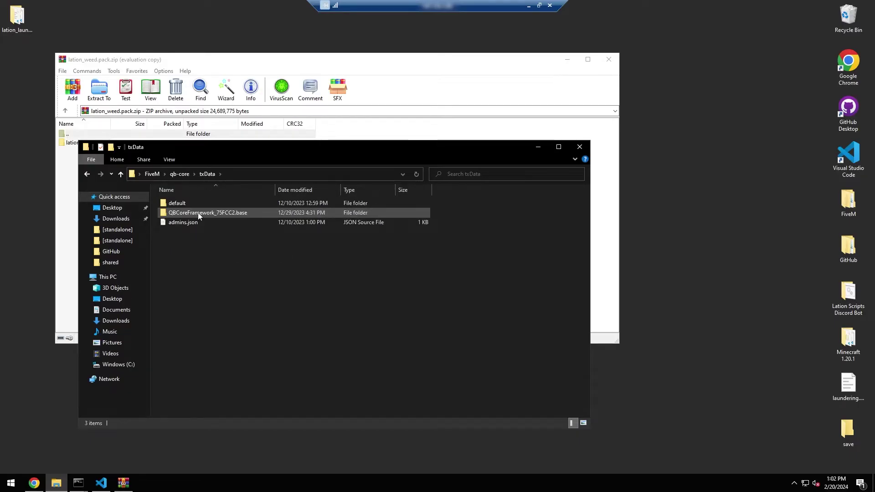
pyautogui.doubleClick(200, 212)
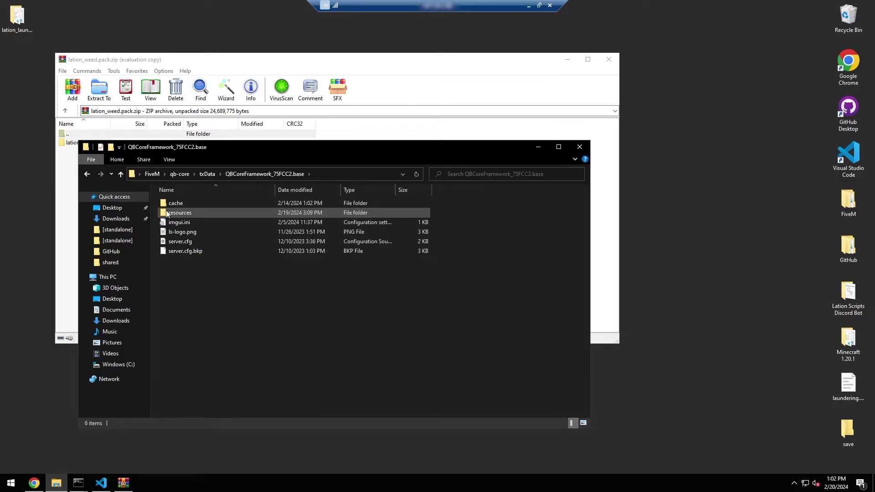
pyautogui.click(214, 212)
pyautogui.doubleClick(214, 212)
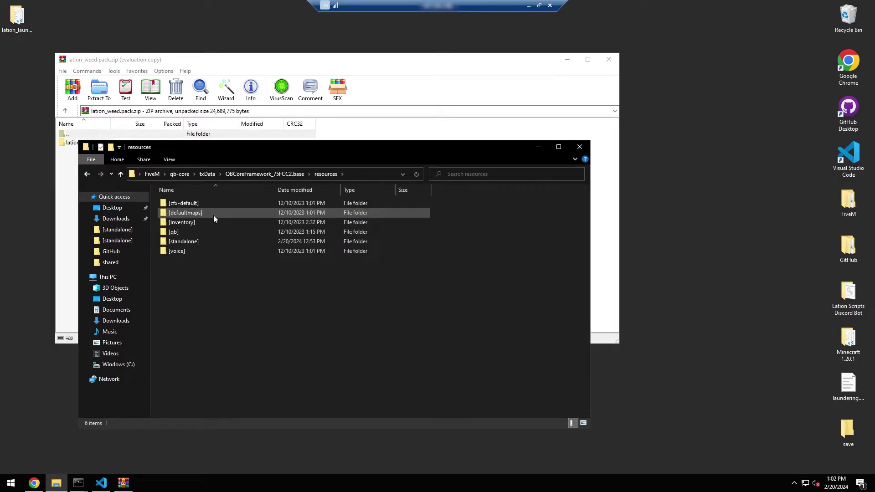
pyautogui.doubleClick(203, 241)
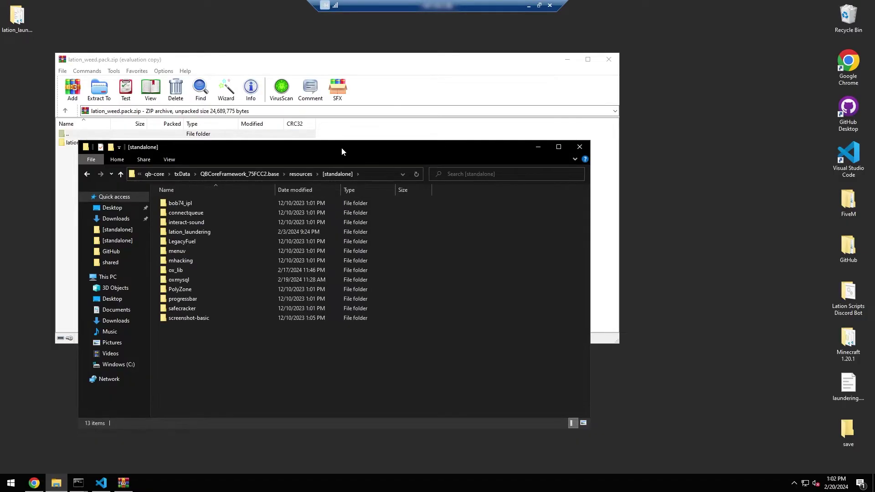
# Step: Extract the lation_weed folder from the archive into the [standalone] folder and close the archive
pyautogui.moveTo(341, 147); pyautogui.dragTo(275, 120)
pyautogui.moveTo(367, 60); pyautogui.dragTo(570, 81)
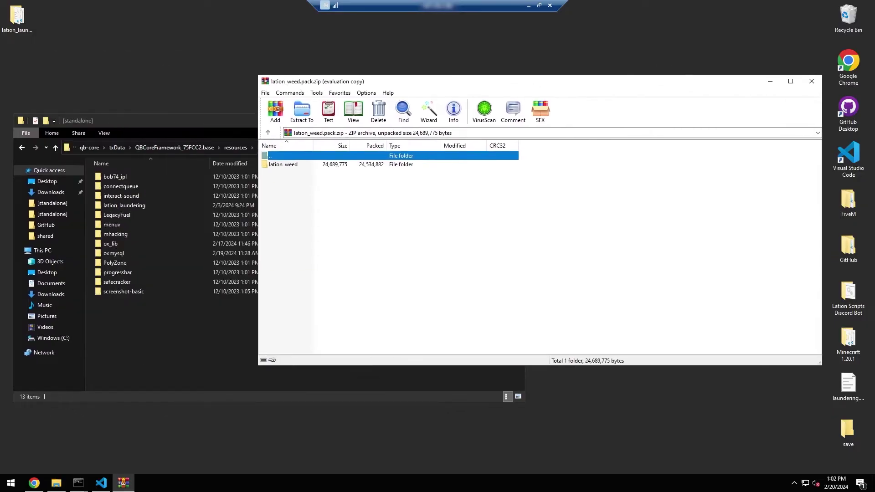
pyautogui.moveTo(266, 170); pyautogui.dragTo(144, 333)
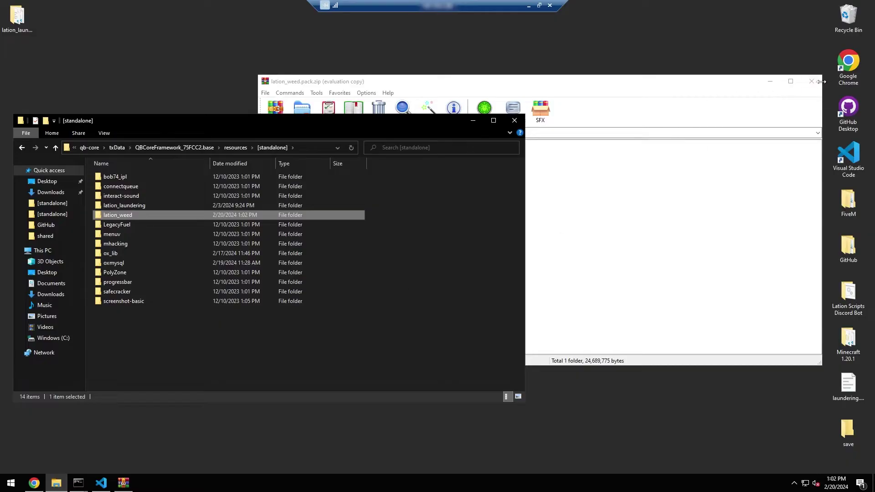
pyautogui.click(811, 81)
pyautogui.moveTo(435, 120); pyautogui.dragTo(491, 181)
pyautogui.click(398, 109)
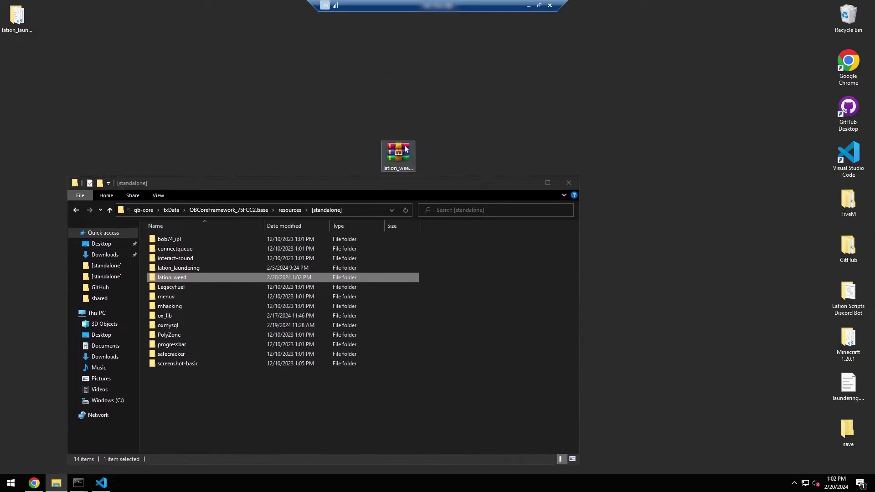
pyautogui.moveTo(481, 68); pyautogui.dragTo(315, 116)
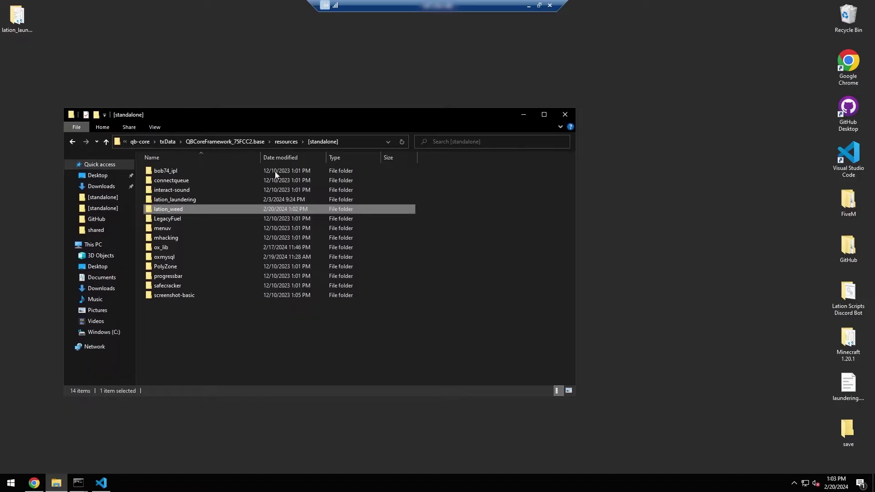
# Step: Open config.lua from the extracted lation_weed folder in Visual Studio Code
pyautogui.doubleClick(204, 209)
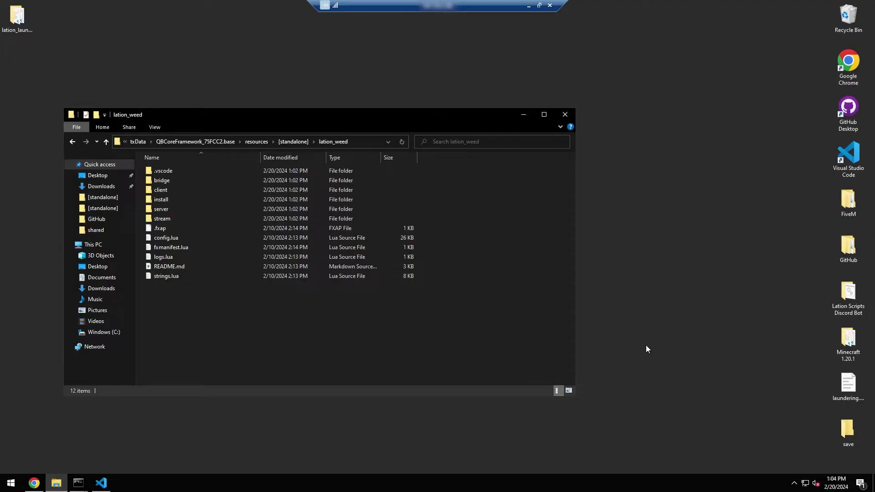
pyautogui.doubleClick(190, 238)
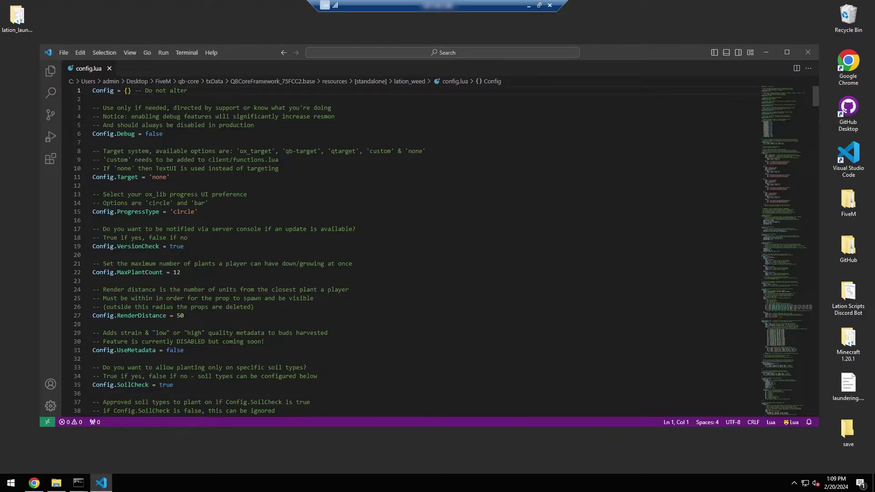
# Step: Switch back to File Explorer and open lation_weed's install folder to review the images, items, instructions and SQL file
pyautogui.click(56, 483)
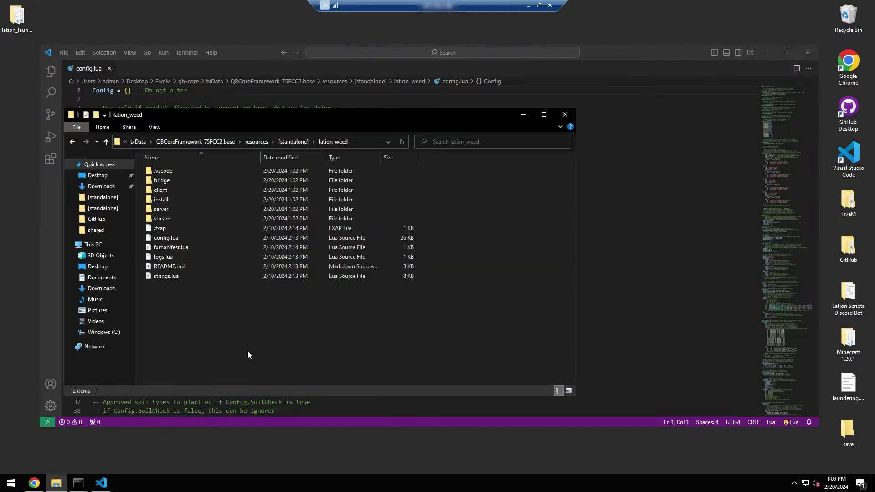
pyautogui.click(255, 239)
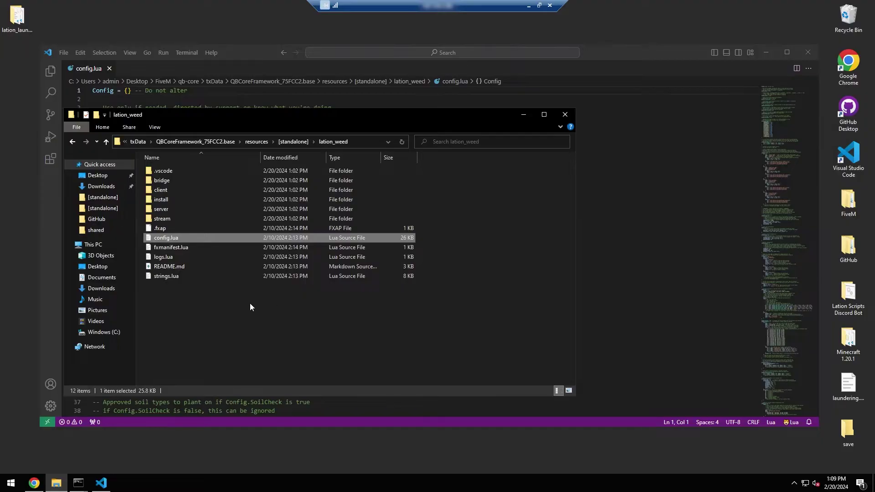
pyautogui.click(202, 205)
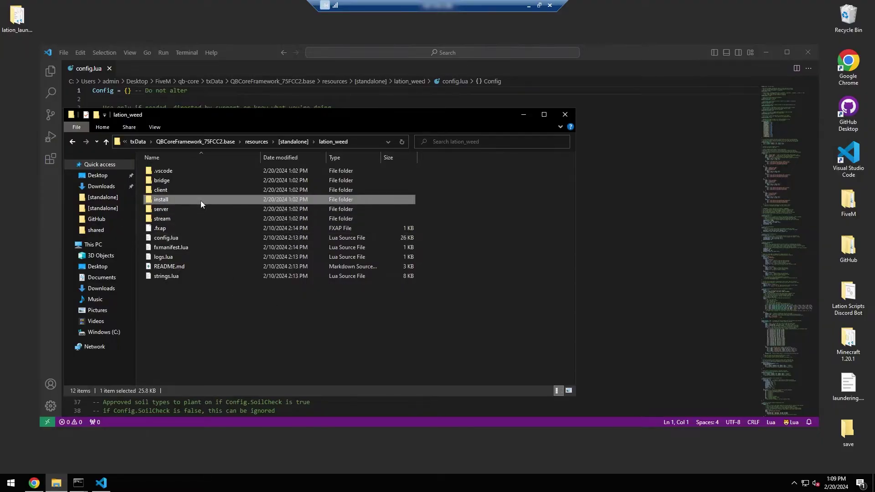
pyautogui.doubleClick(201, 204)
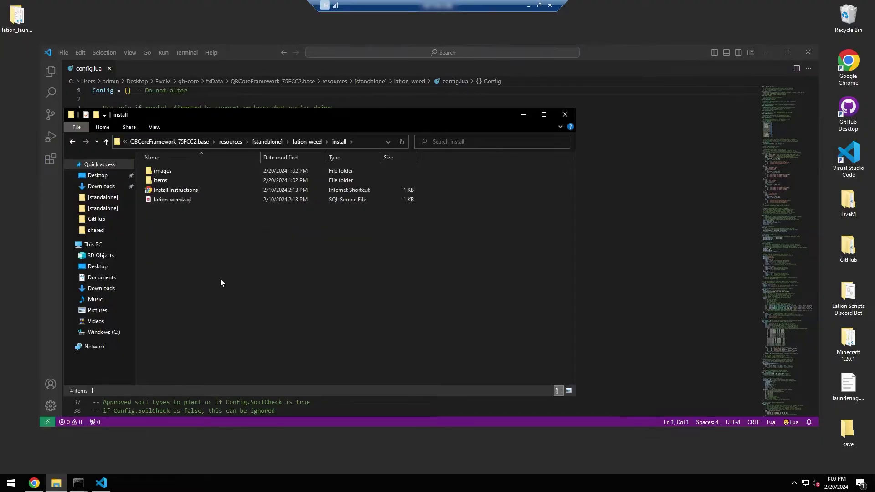
pyautogui.click(231, 171)
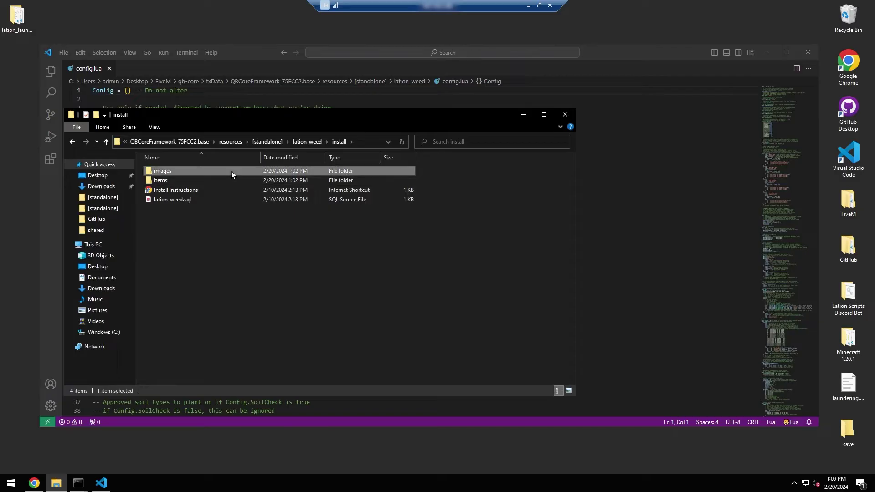
pyautogui.click(235, 179)
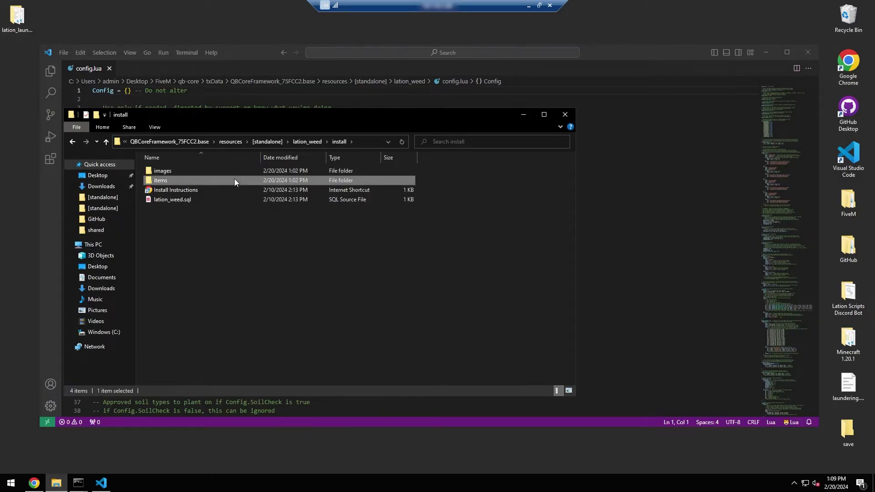
pyautogui.click(235, 189)
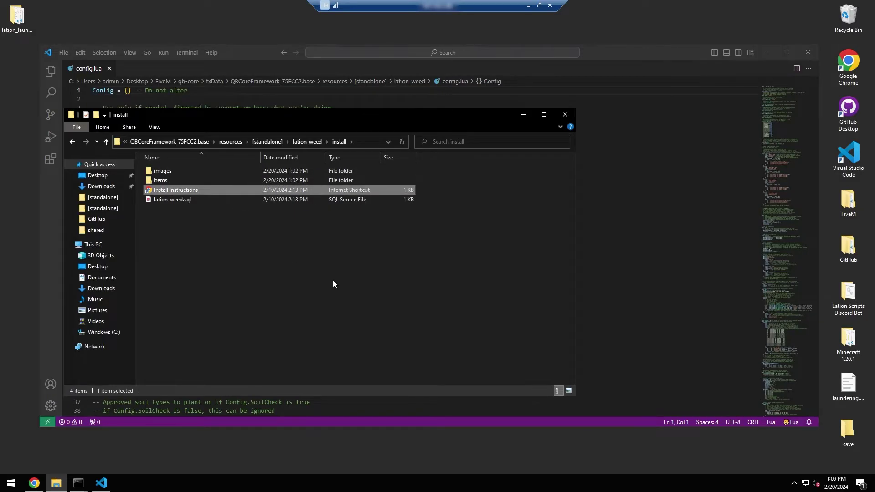
pyautogui.click(209, 199)
pyautogui.click(251, 276)
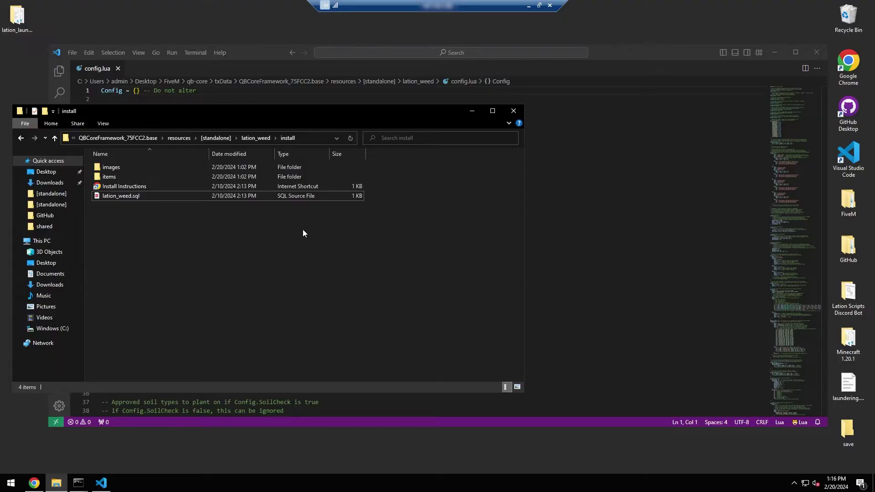
# Step: Open lation_weed.sql from the install folder in Visual Studio Code and copy its entire contents
pyautogui.click(263, 197)
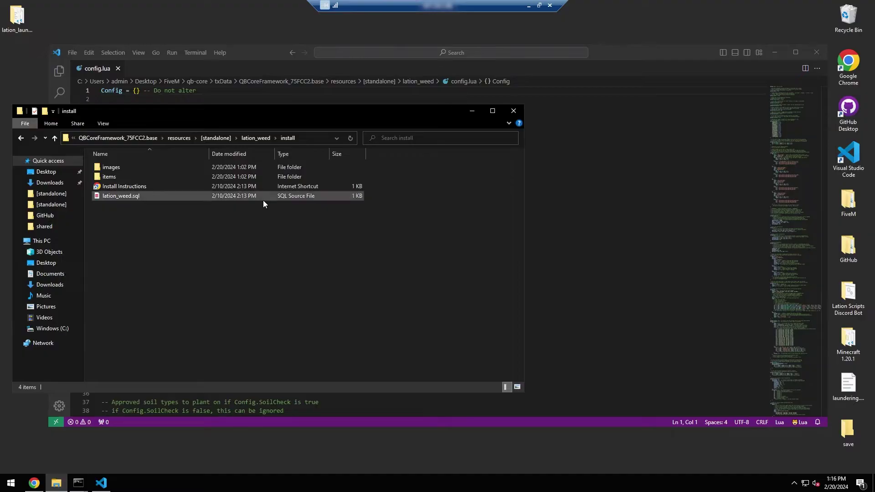
pyautogui.moveTo(158, 197); pyautogui.dragTo(237, 75)
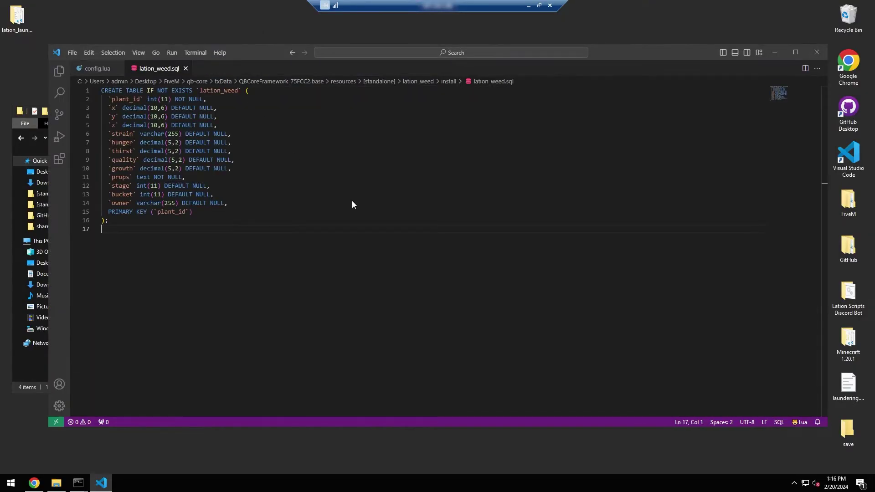
pyautogui.hotkey('ctrl', 'a')
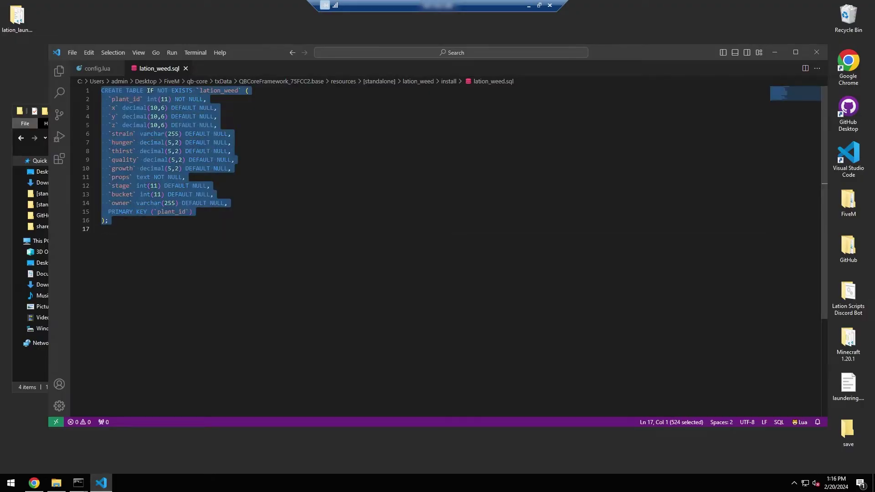
# Step: Switch to phpMyAdmin in Chrome and run the copied lation_weed table creation query on the qbcore database
pyautogui.click(34, 483)
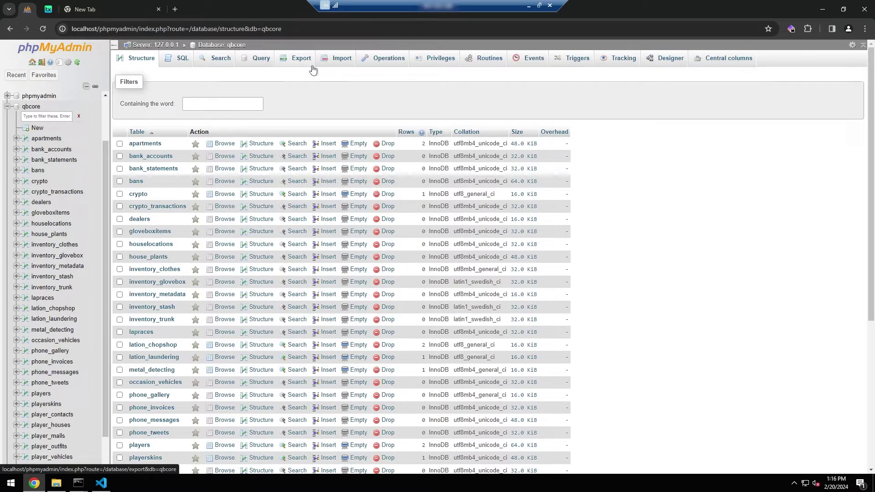
pyautogui.click(184, 66)
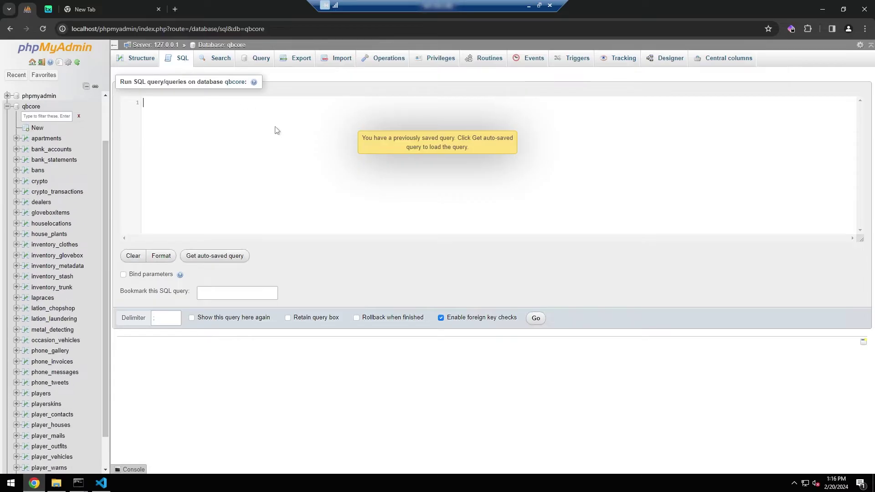
pyautogui.hotkey('ctrl', 'v')
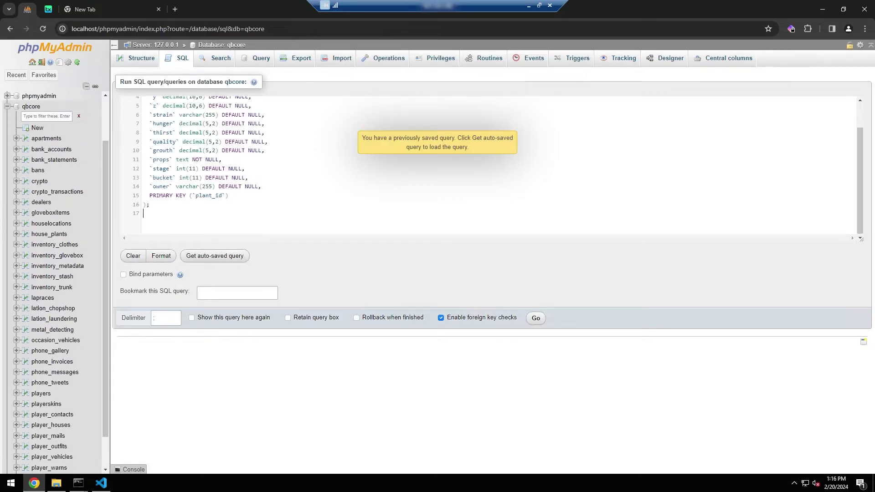
pyautogui.click(535, 319)
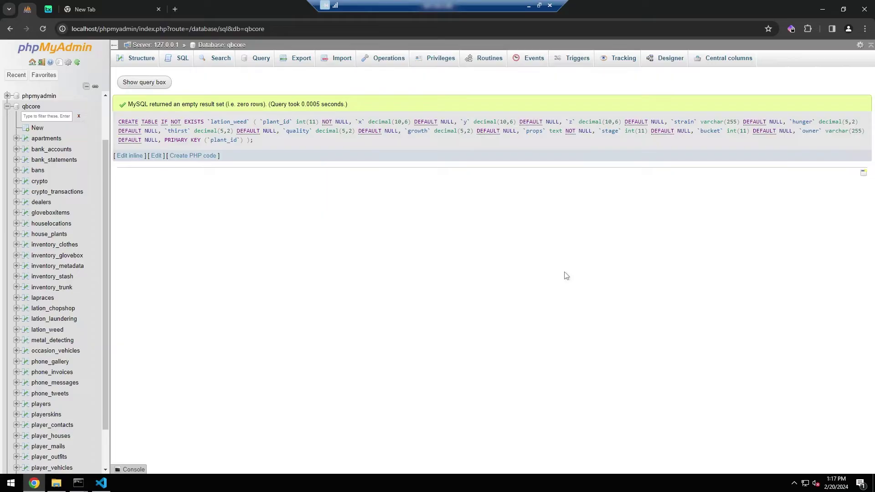
# Step: Switch to File Explorer, open qs-inventory.txt from lation_weed's install items folder in Visual Studio Code and copy its entire contents
pyautogui.click(57, 486)
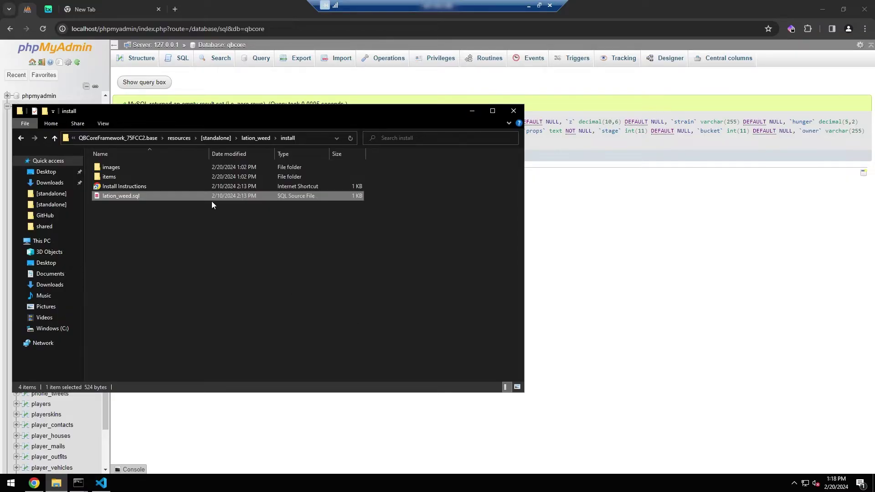
pyautogui.doubleClick(117, 180)
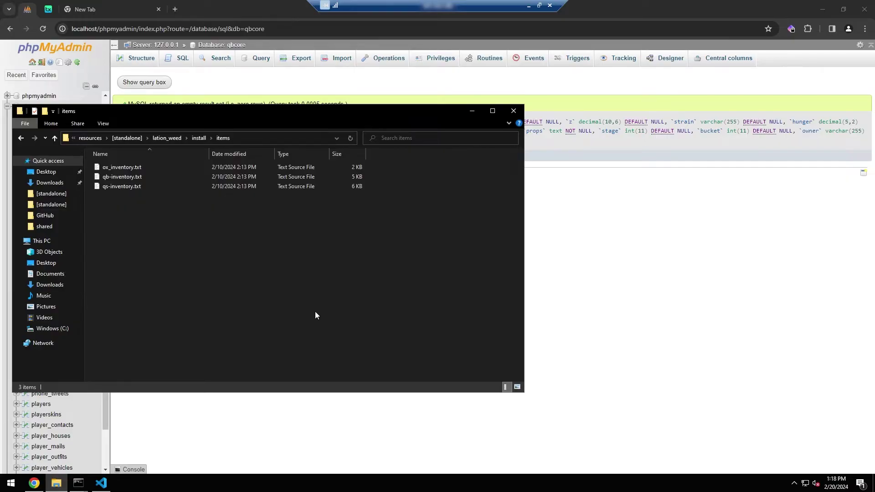
pyautogui.doubleClick(146, 185)
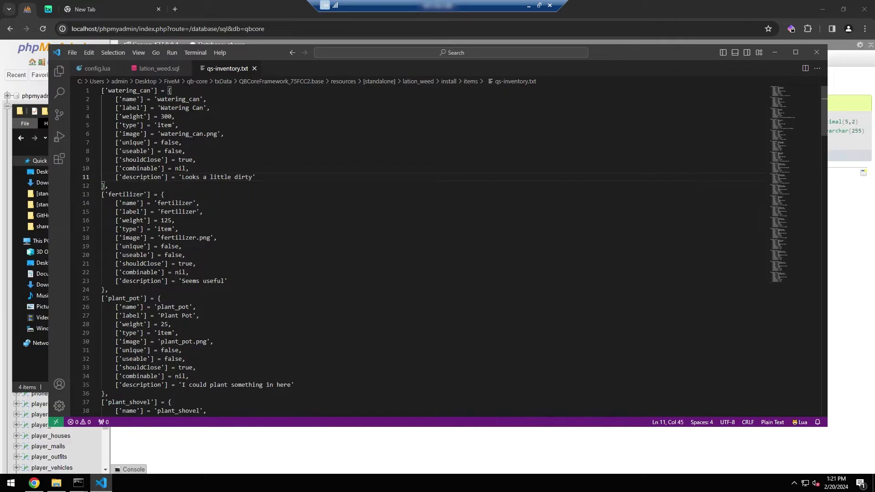
pyautogui.hotkey('ctrl', 'a')
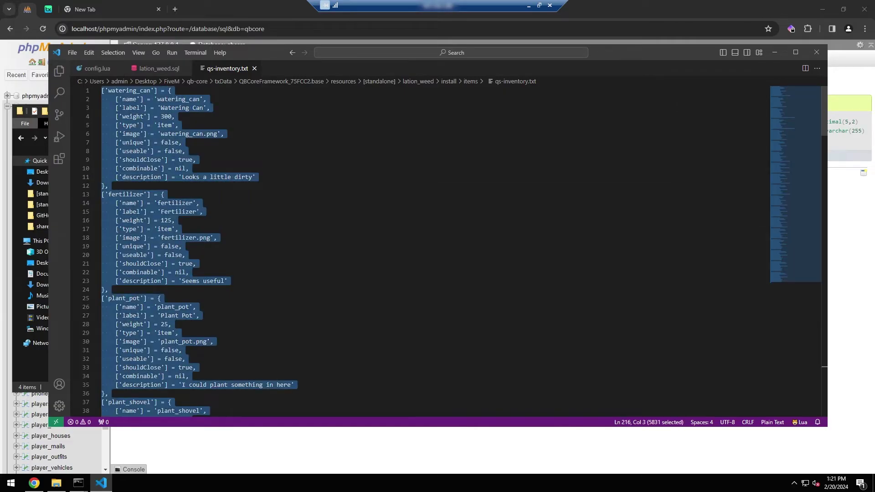
# Step: Return to File Explorer and open items.lua from resources/[qb]/qb-core/shared in Visual Studio Code
pyautogui.click(39, 370)
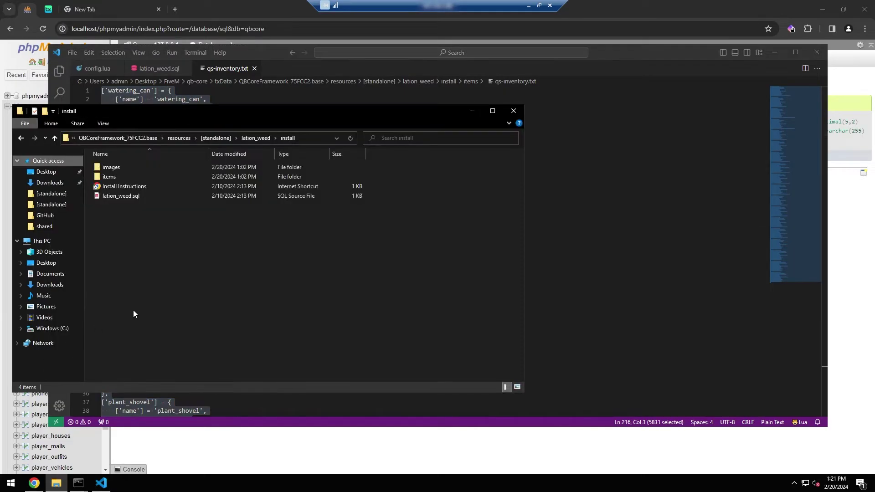
pyautogui.click(185, 138)
pyautogui.doubleClick(128, 195)
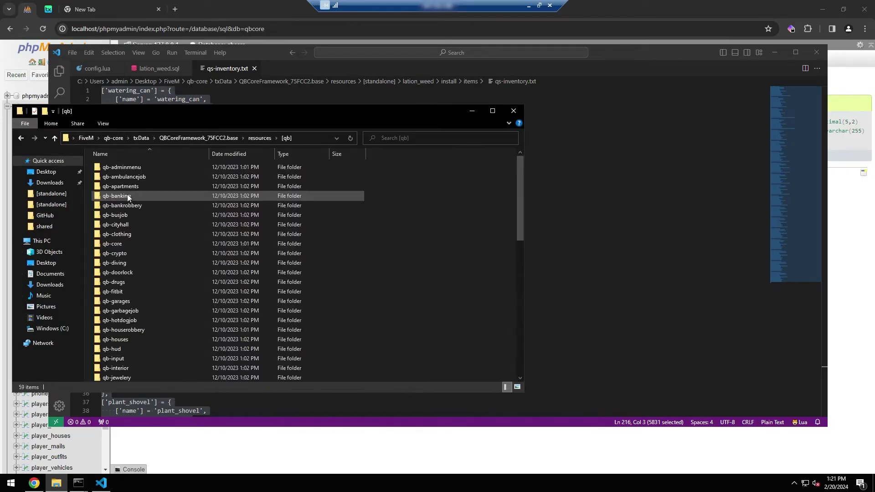
pyautogui.doubleClick(123, 243)
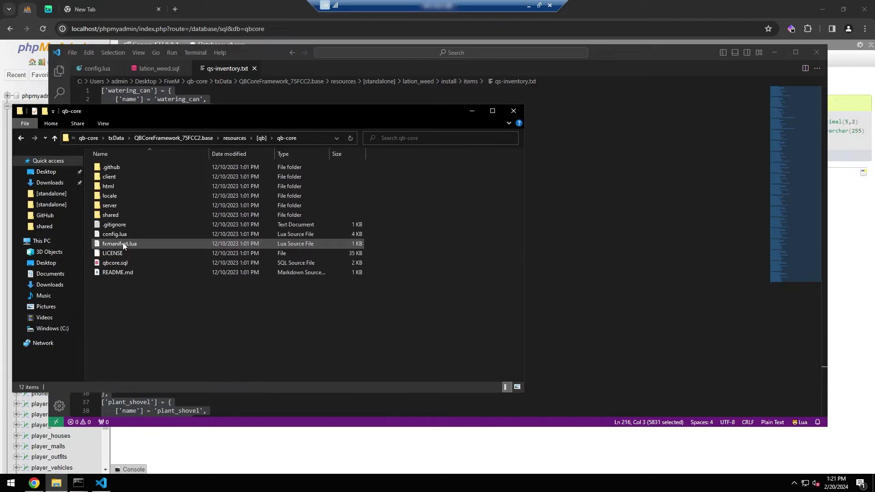
pyautogui.doubleClick(122, 216)
pyautogui.click(128, 180)
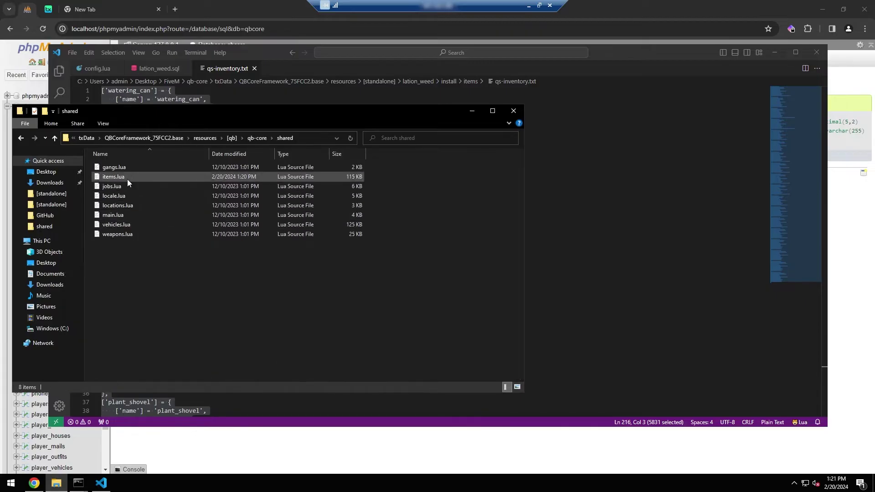
pyautogui.doubleClick(127, 179)
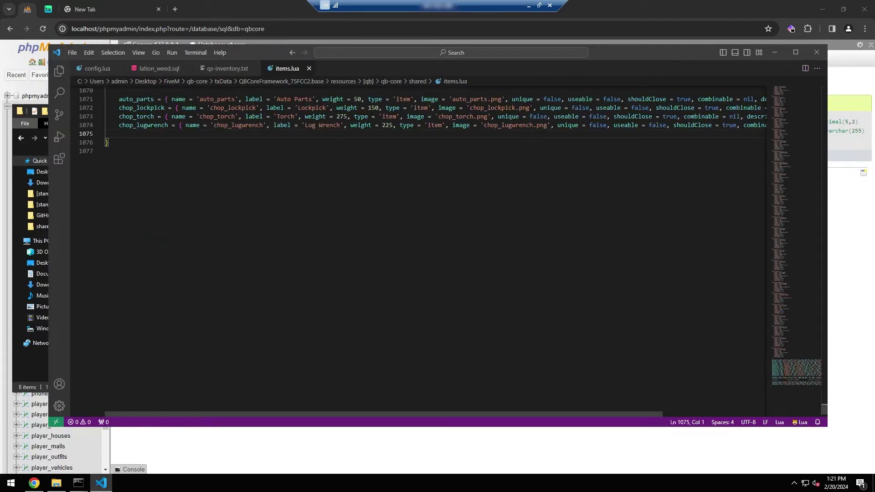
# Step: Paste the copied weed item definitions before the closing brace of QBShared.Items in items.lua and save the file
pyautogui.moveTo(799, 400)
pyautogui.mouseDown()
pyautogui.moveTo(786, 80)
pyautogui.moveTo(785, 272)
pyautogui.moveTo(797, 392)
pyautogui.mouseUp()
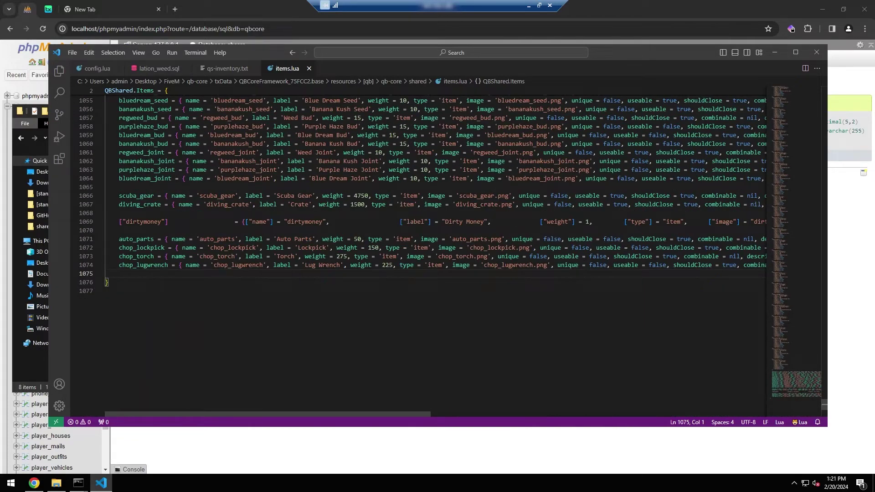
pyautogui.click(111, 283)
pyautogui.click(107, 274)
pyautogui.press('Return')
pyautogui.press('Return')
pyautogui.press('Up')
pyautogui.press('Tab')
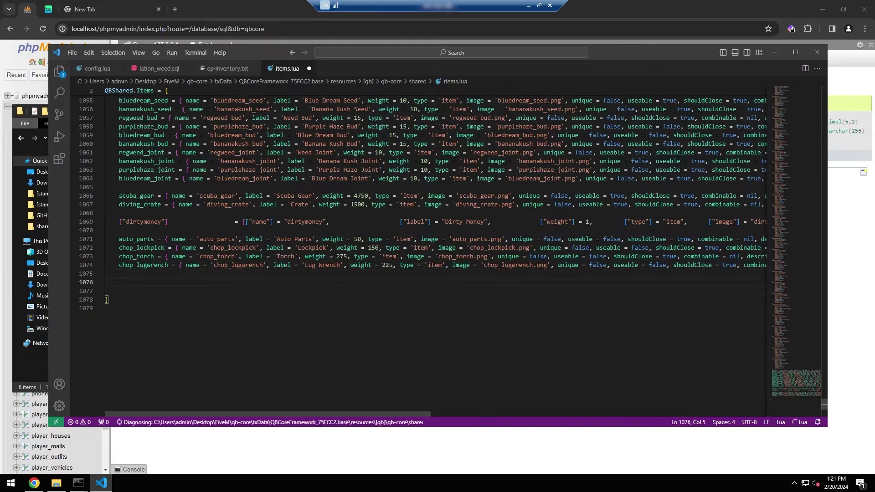
pyautogui.hotkey('ctrl', 'v')
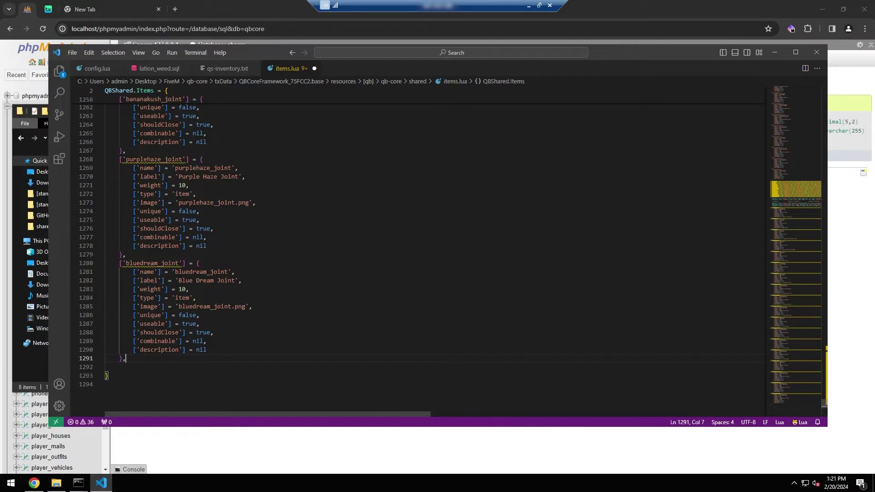
pyautogui.hotkey('ctrl', 's')
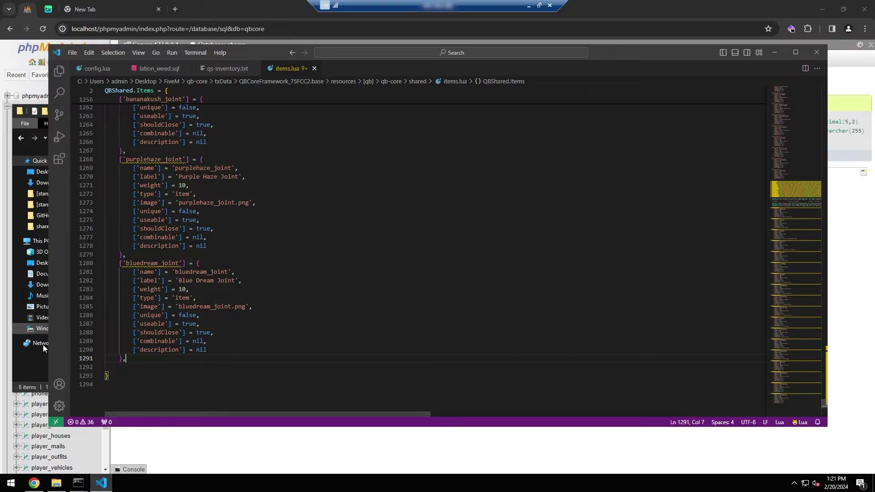
# Step: Switch to File Explorer and copy all the PNG files from [standalone]/lation_weed/install/images
pyautogui.click(39, 374)
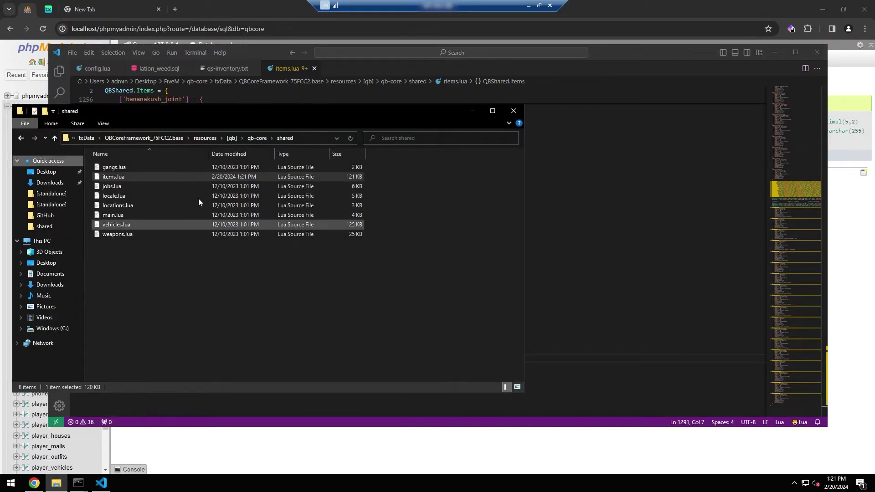
pyautogui.click(204, 138)
pyautogui.click(122, 209)
pyautogui.doubleClick(122, 209)
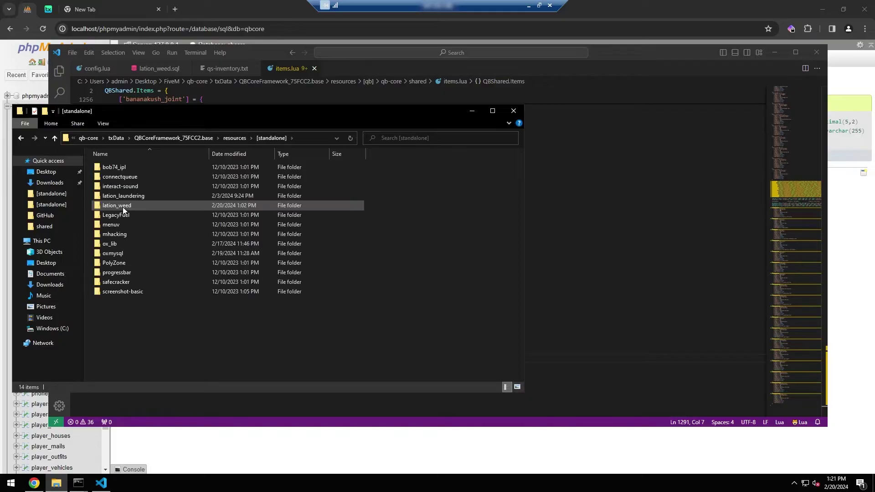
pyautogui.doubleClick(122, 207)
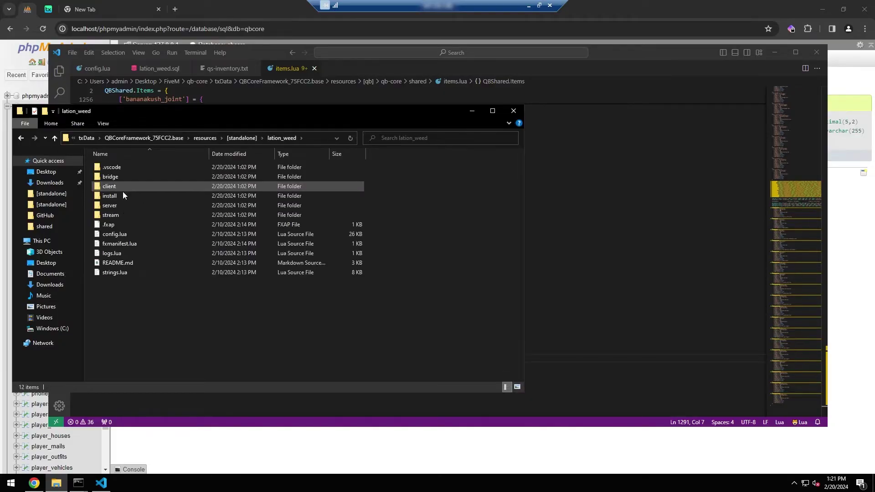
pyautogui.doubleClick(124, 197)
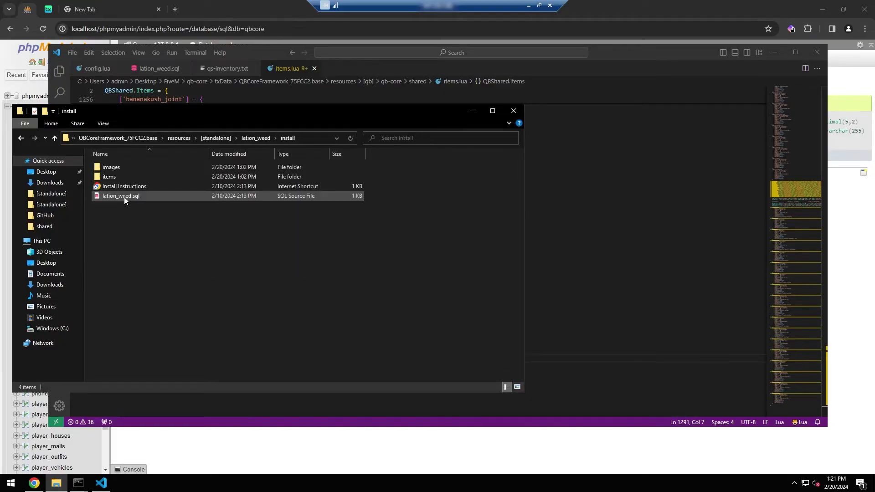
pyautogui.doubleClick(124, 168)
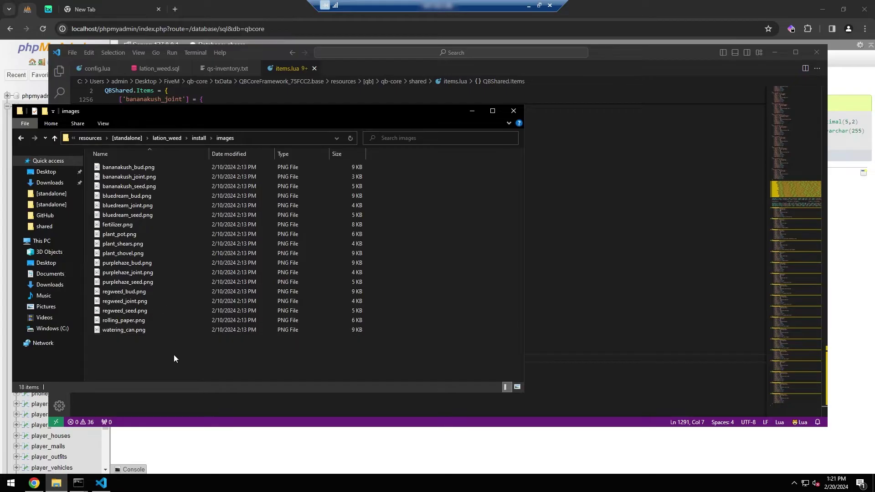
pyautogui.hotkey('ctrl', 'a')
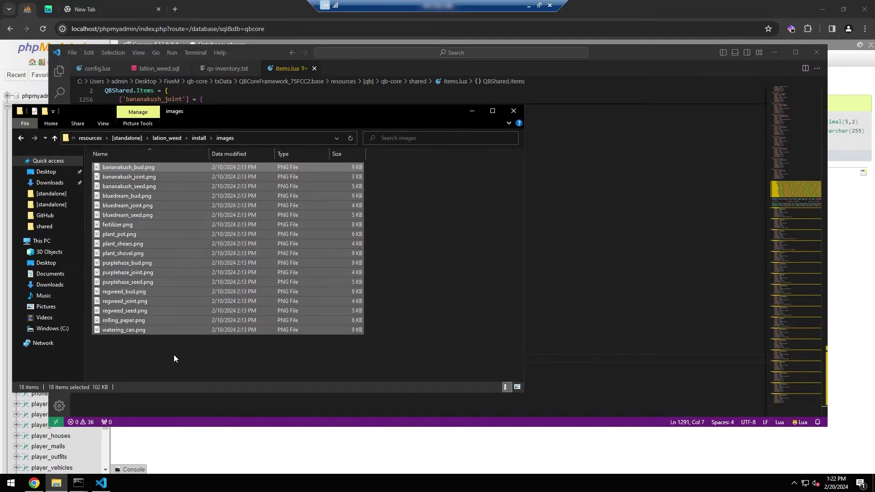
# Step: Paste the copied images into [inventory]/qs-inventory/html/images, replacing the files with the same names
pyautogui.click(127, 138)
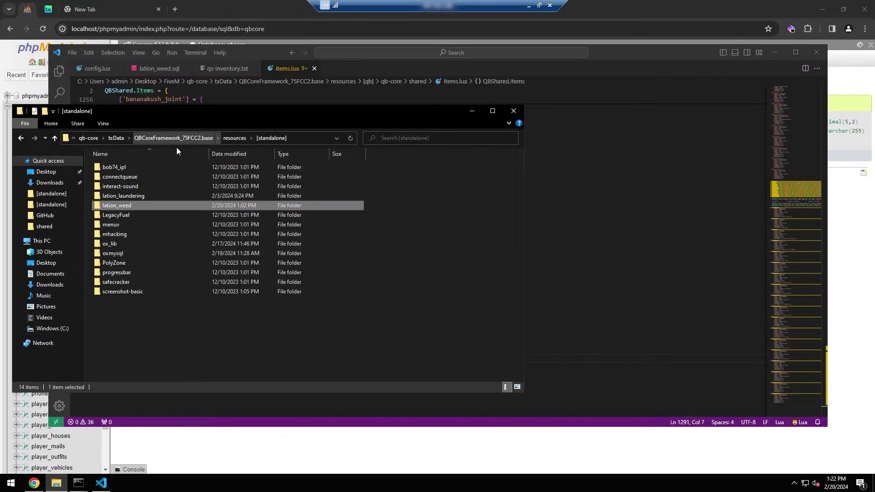
pyautogui.click(234, 138)
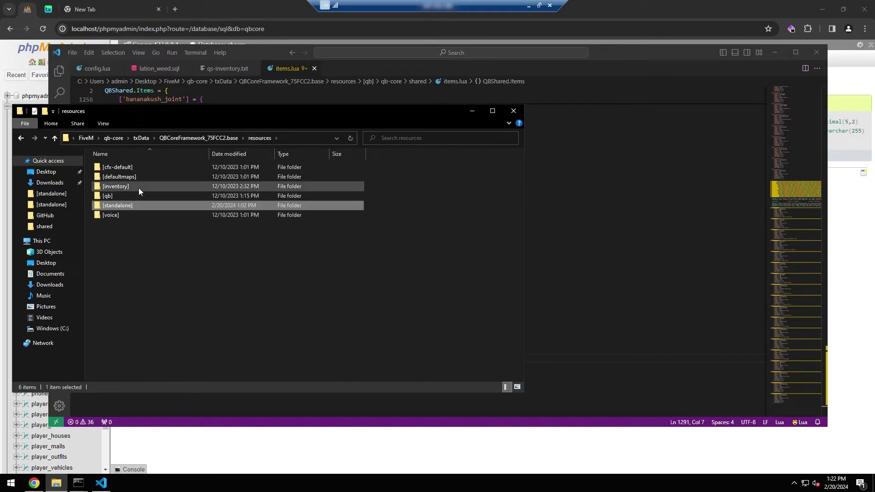
pyautogui.doubleClick(135, 186)
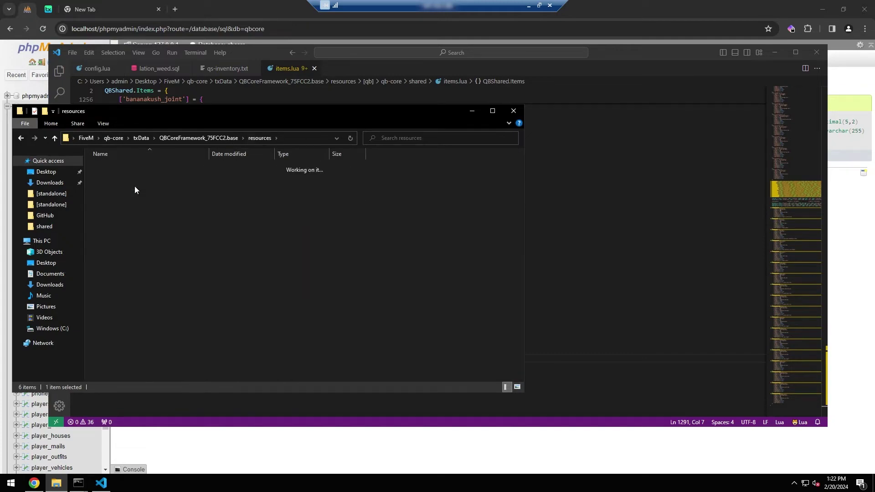
pyautogui.doubleClick(138, 168)
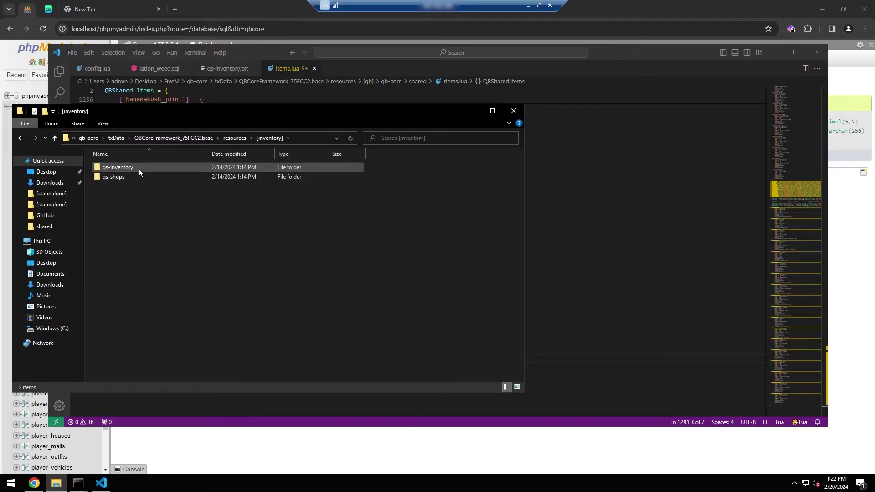
pyautogui.doubleClick(130, 187)
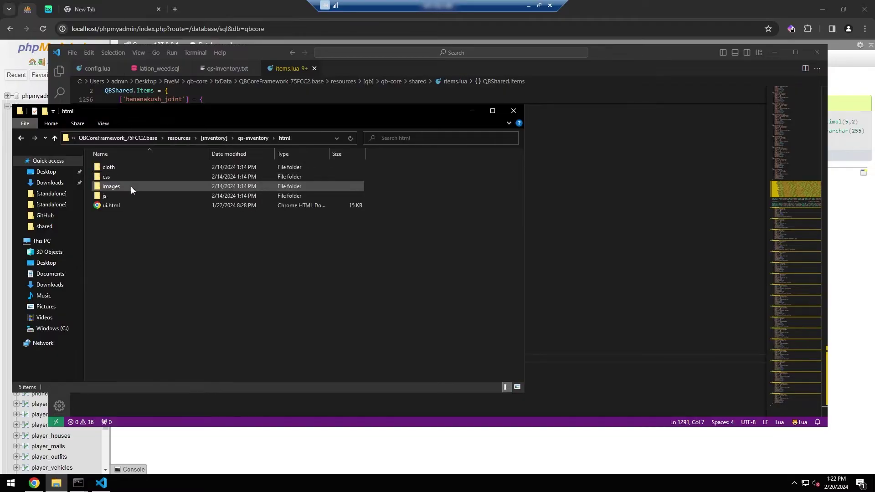
pyautogui.doubleClick(130, 187)
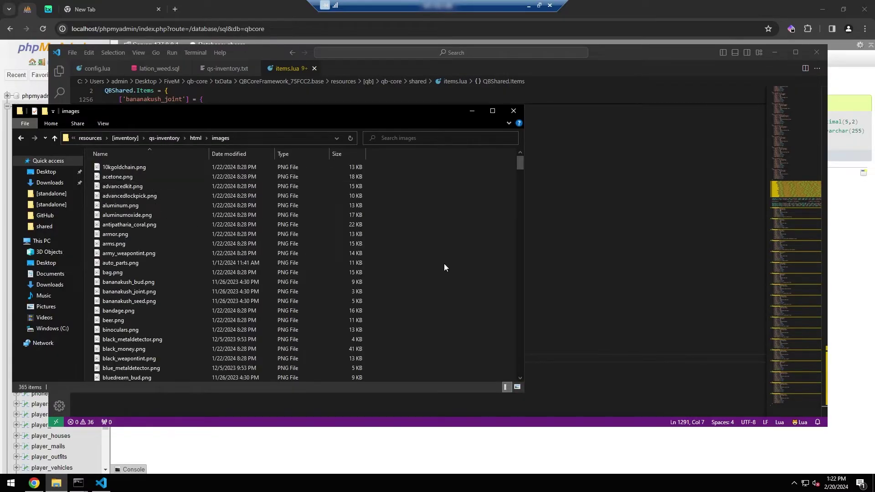
pyautogui.hotkey('ctrl', 'v')
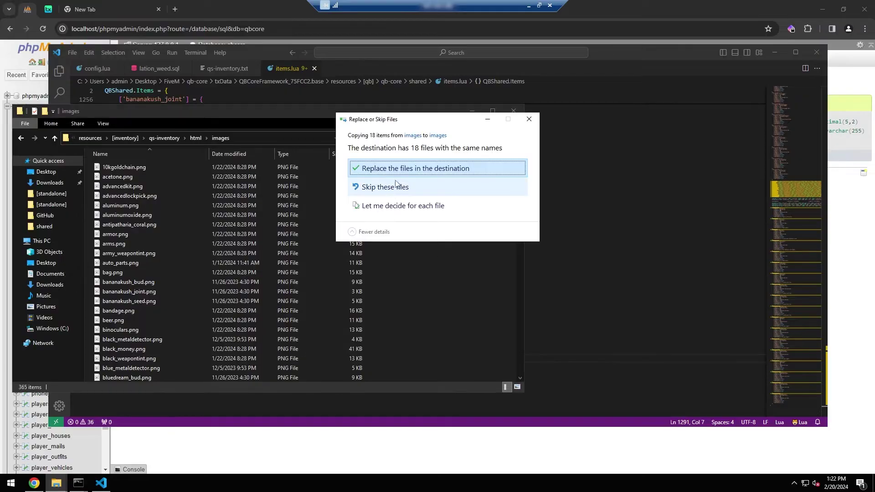
pyautogui.click(437, 169)
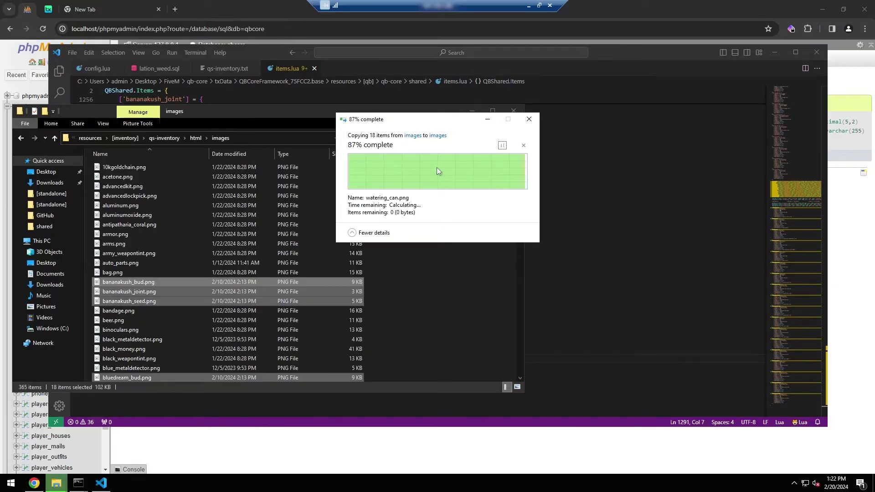
pyautogui.click(444, 228)
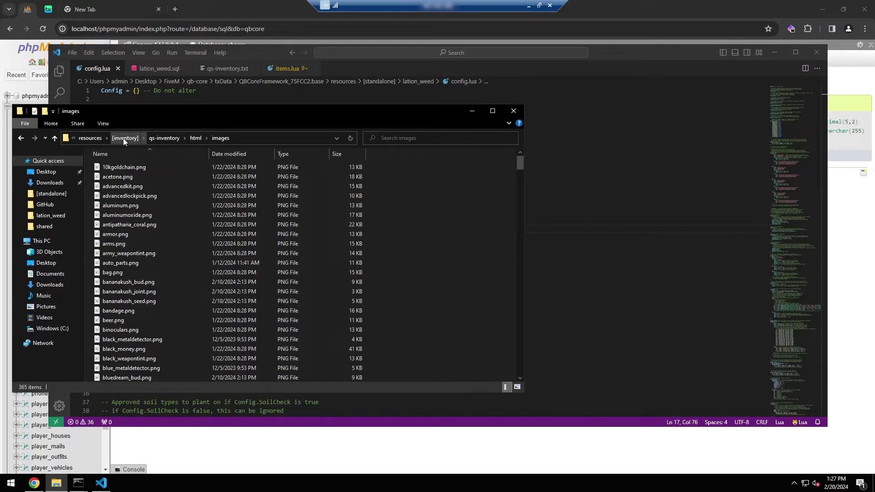
# Step: Go to resources/[standalone]/lation_weed and open config.lua in Visual Studio Code
pyautogui.click(124, 139)
pyautogui.click(234, 141)
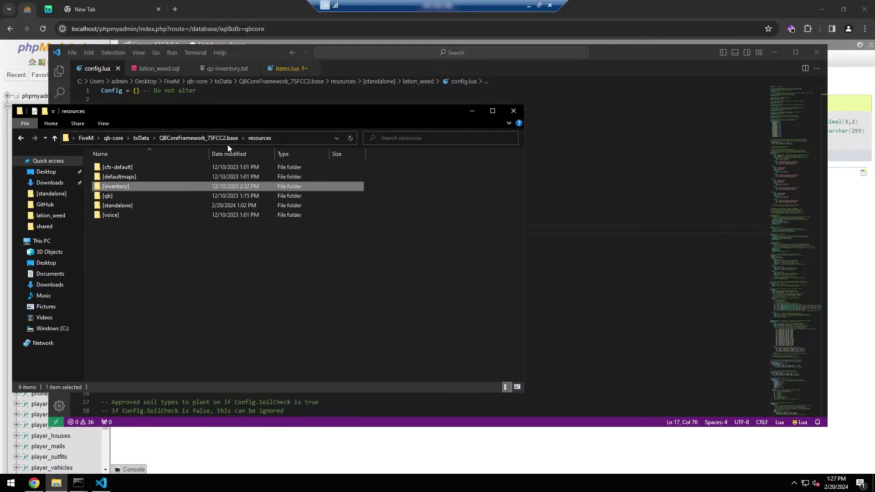
pyautogui.doubleClick(125, 206)
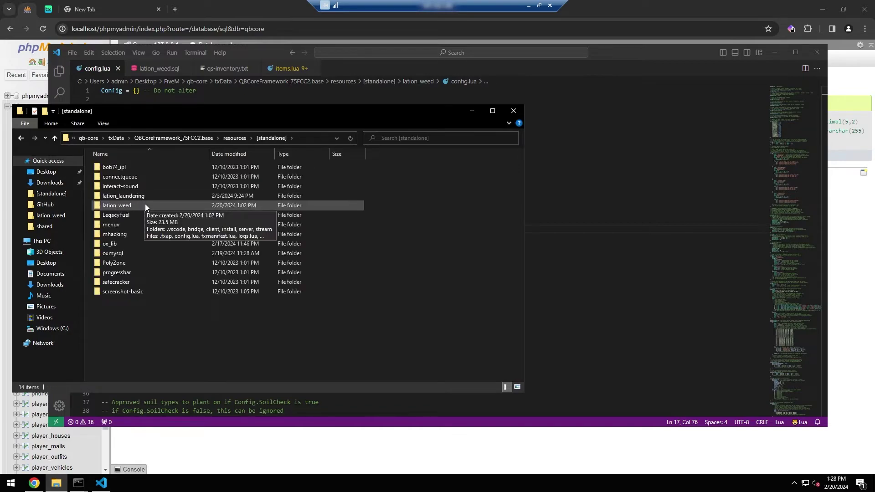
pyautogui.doubleClick(145, 205)
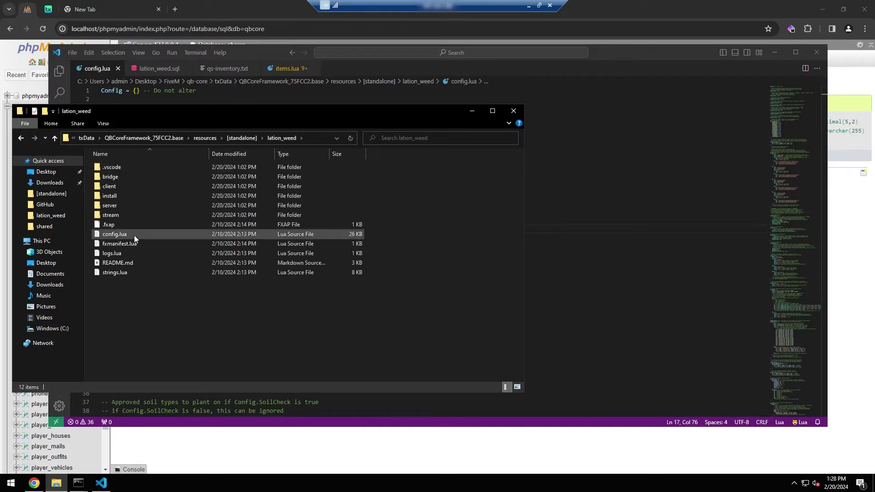
pyautogui.doubleClick(134, 236)
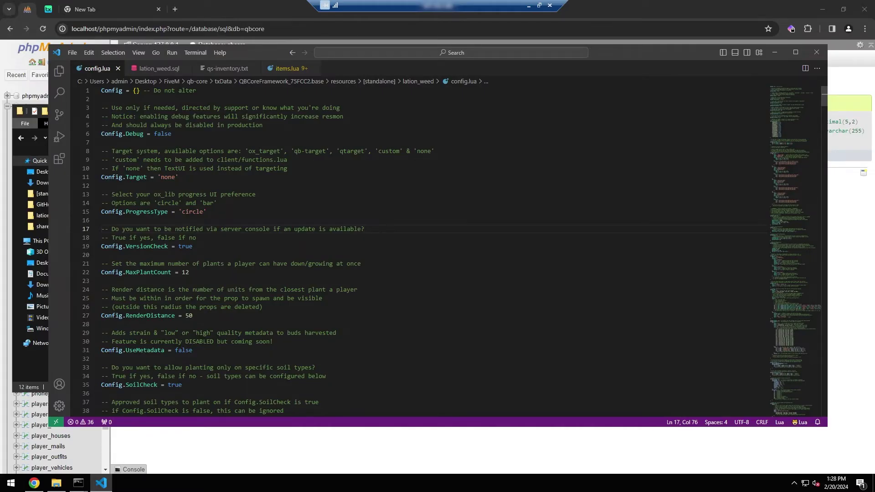
# Step: Review the lation_weed options in config.lua, from the debug and target settings through strains, growth, care and items to the shop
pyautogui.doubleClick(163, 134)
pyautogui.click(178, 177)
pyautogui.moveTo(288, 168); pyautogui.dragTo(157, 169)
pyautogui.click(288, 169)
pyautogui.scroll(-2, 288, 168)
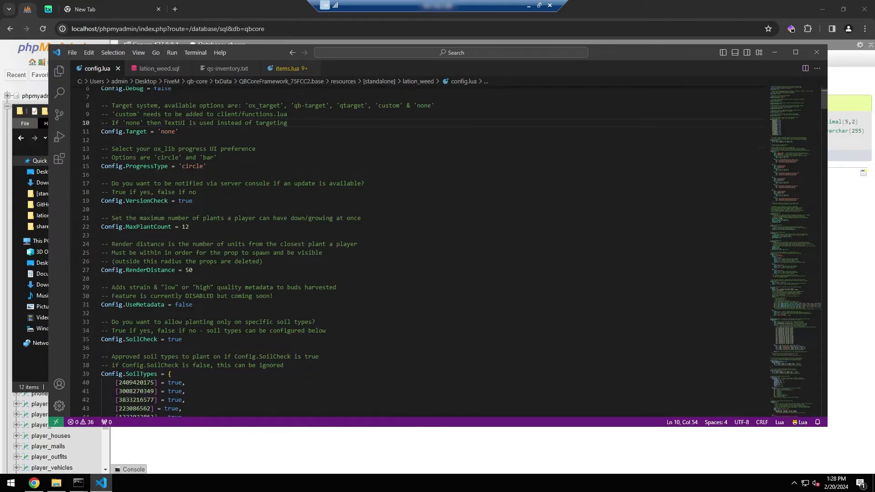
pyautogui.scroll(-7, 255, 250)
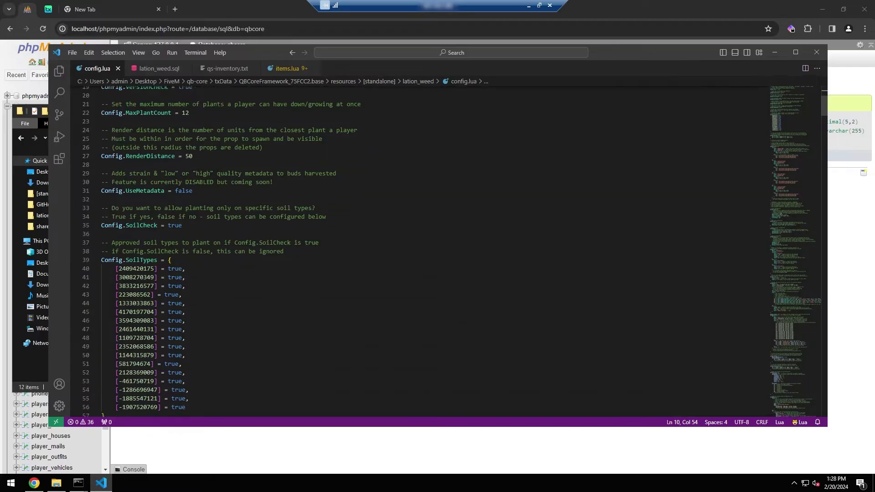
pyautogui.scroll(-15, 451, 251)
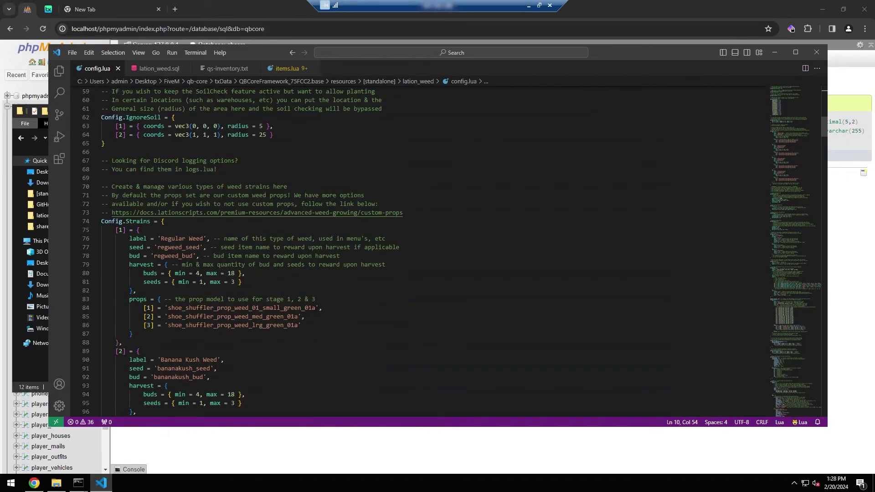
pyautogui.scroll(-12, 446, 251)
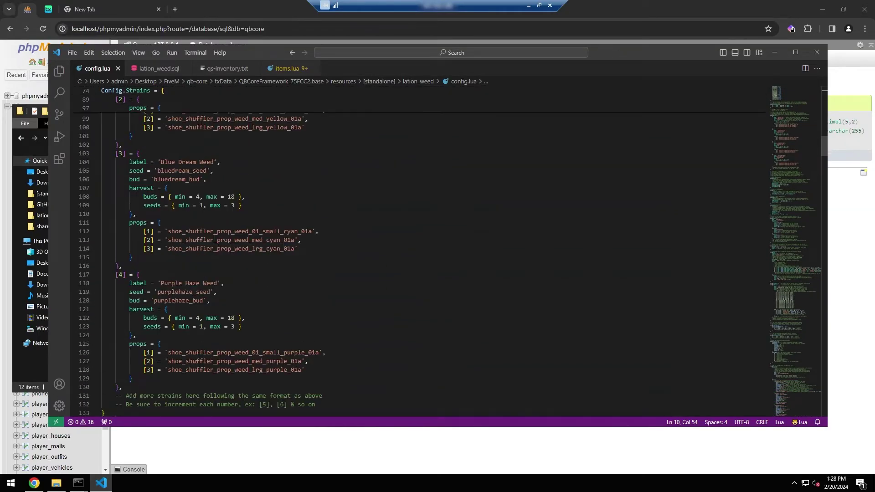
pyautogui.scroll(-8, 447, 250)
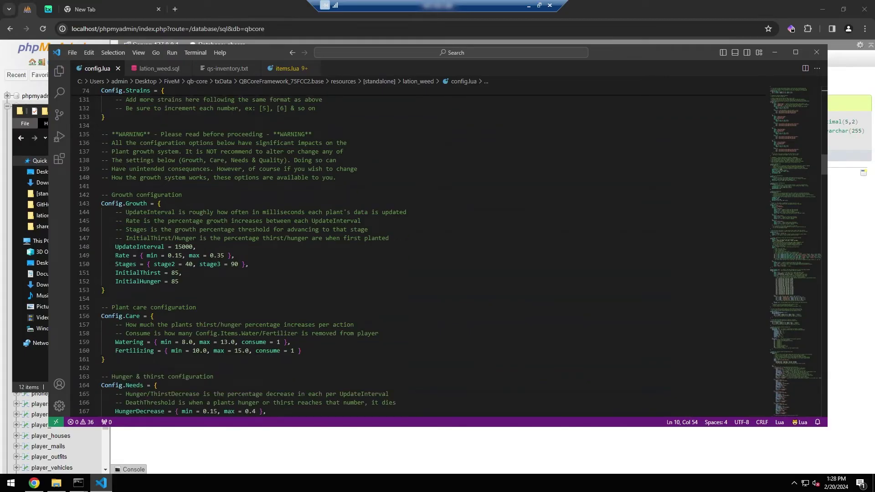
pyautogui.scroll(-15, 446, 250)
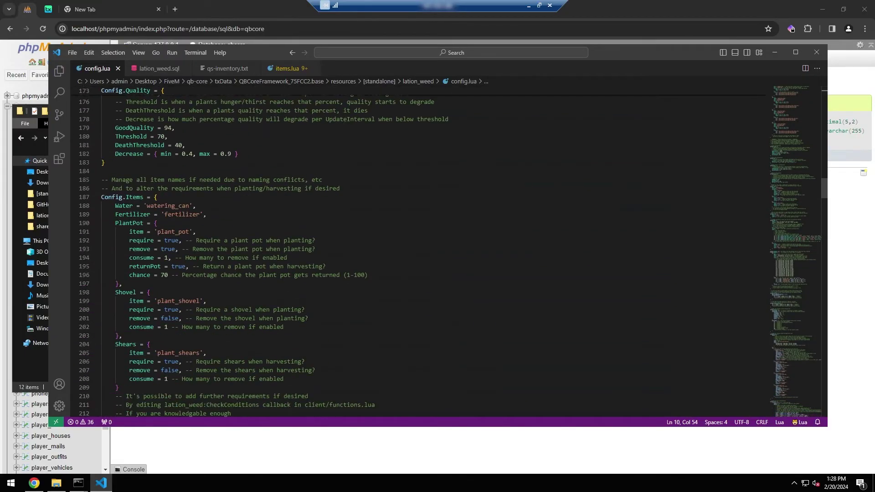
pyautogui.scroll(-14, 447, 251)
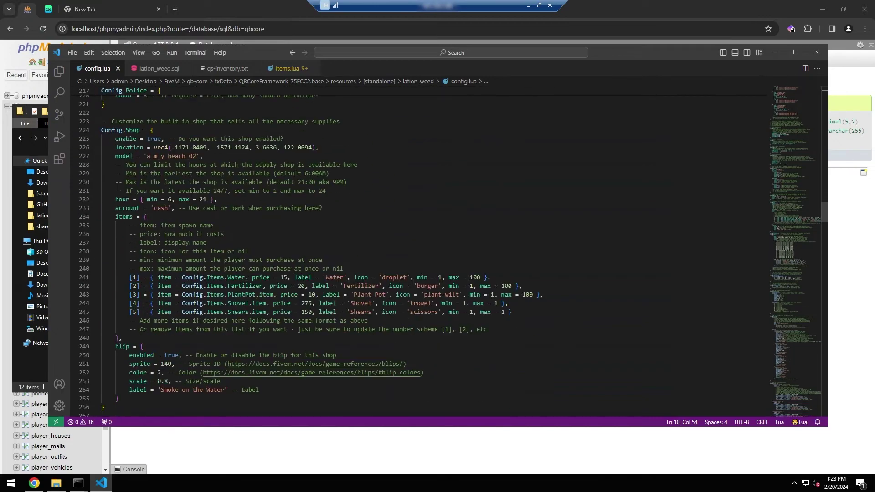
pyautogui.moveTo(786, 218); pyautogui.dragTo(792, 105)
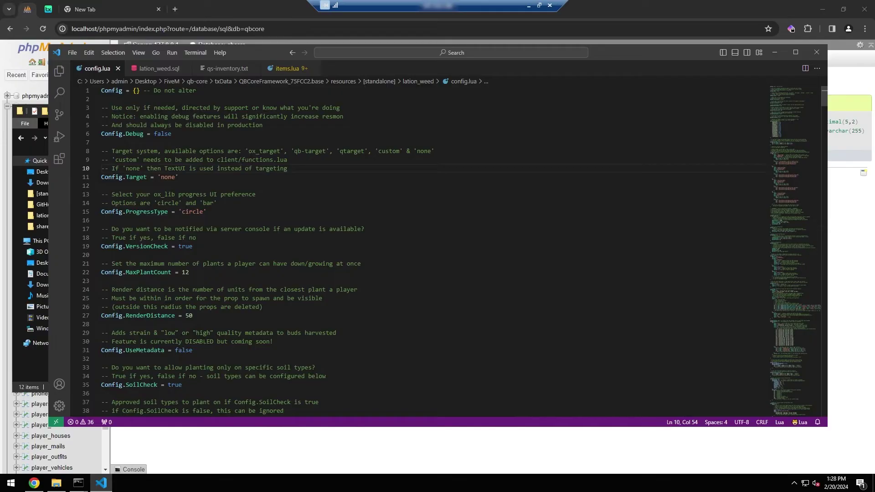
# Step: Switch to txAdmin in Chrome and restart the server
pyautogui.click(48, 10)
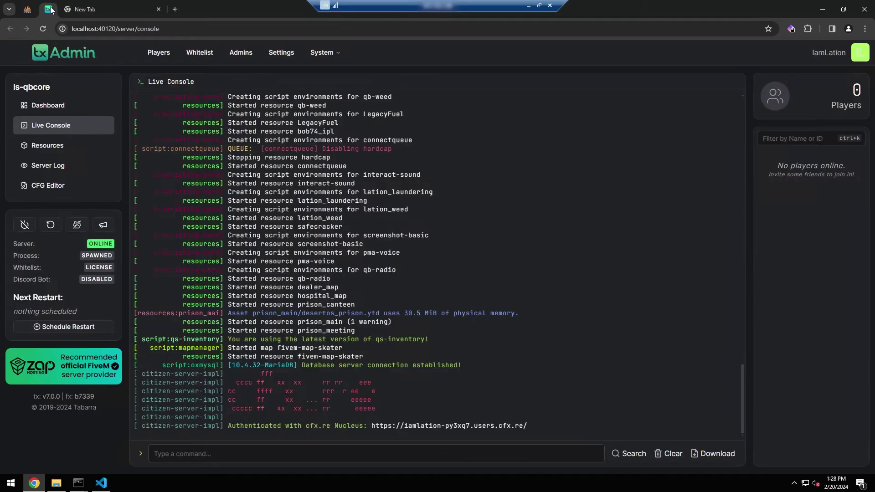
pyautogui.click(51, 226)
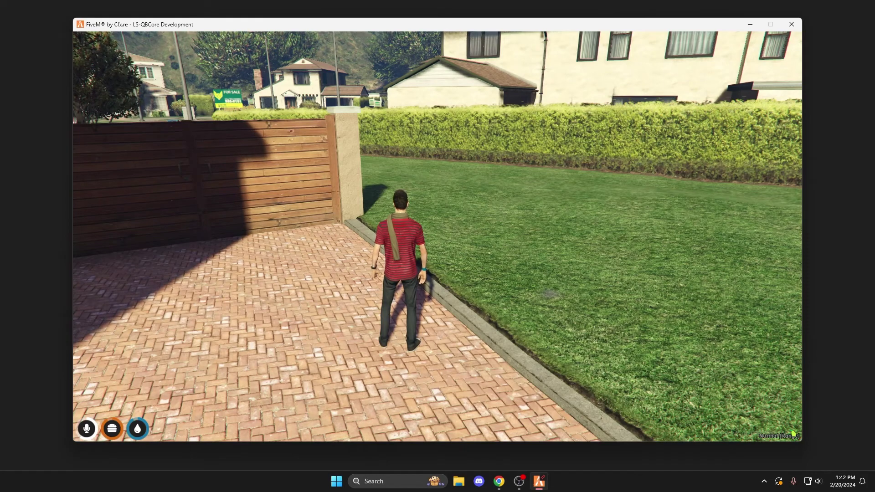
# Step: In the FiveM game, inspect the seeds, plant pot, plant shovel, fertilizer and watering can in the player inventory
pyautogui.press('Tab')
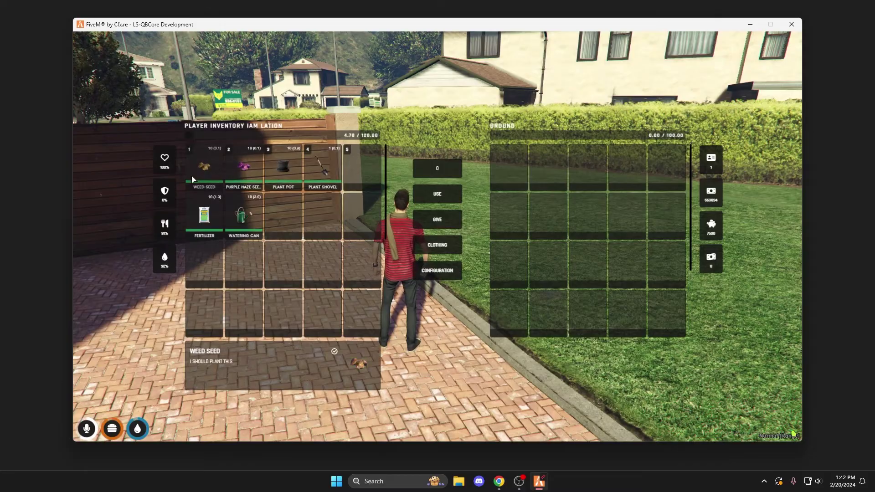
pyautogui.moveTo(225, 211)
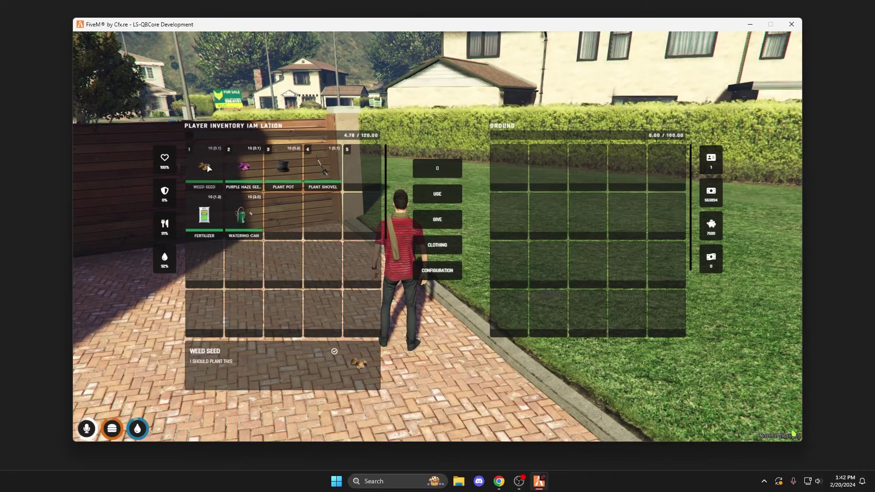
pyautogui.moveTo(233, 166)
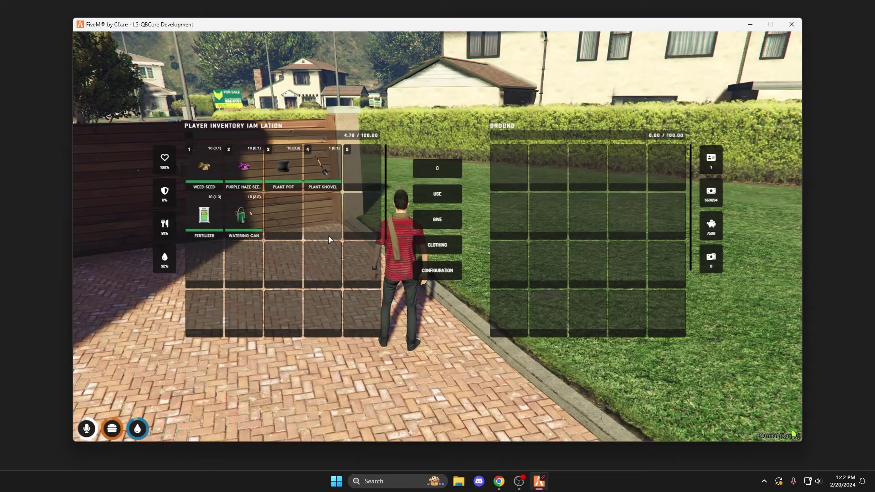
pyautogui.press('Escape')
pyautogui.press('Tab')
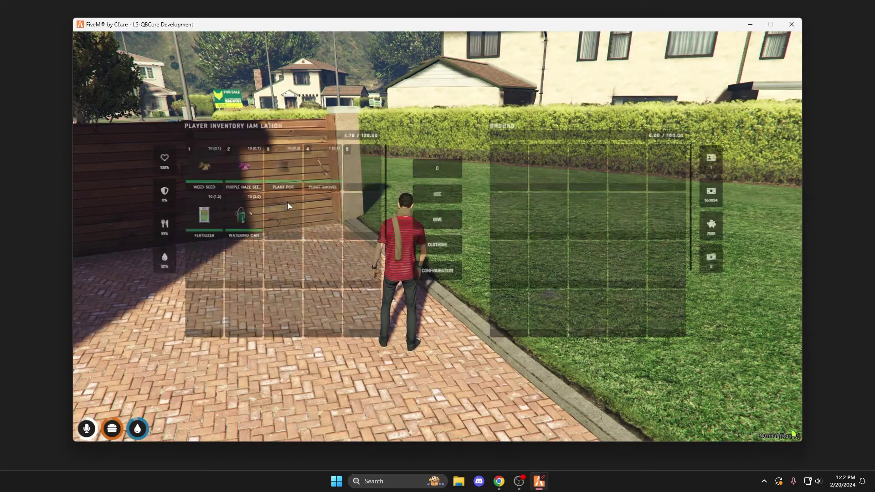
pyautogui.moveTo(261, 219)
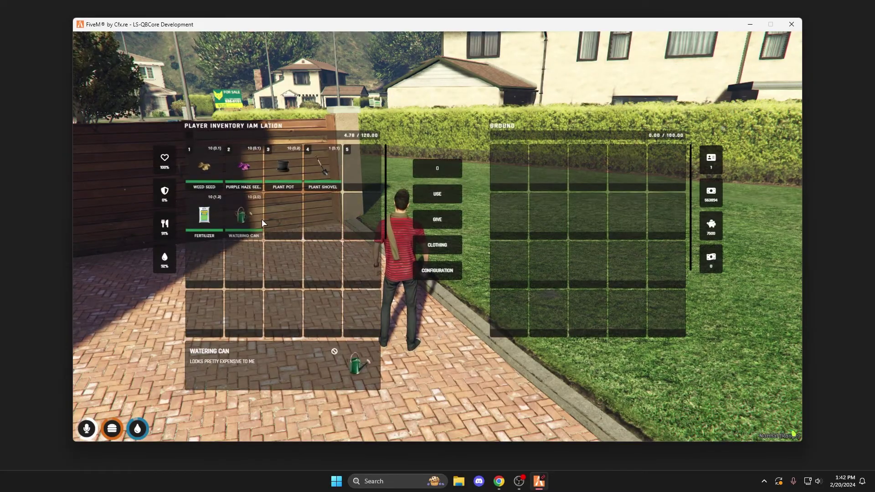
# Step: Use the regular weed seed, position the potted plant on the lawn and confirm its placement
pyautogui.press('w')
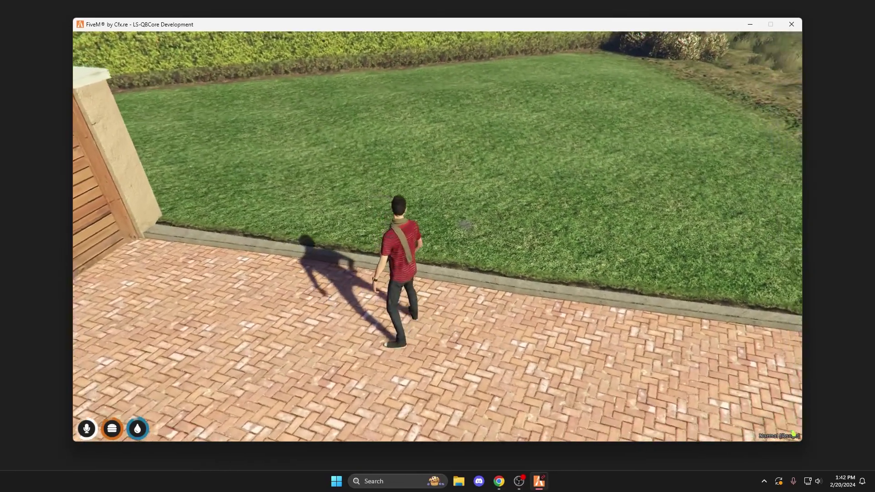
pyautogui.press('s')
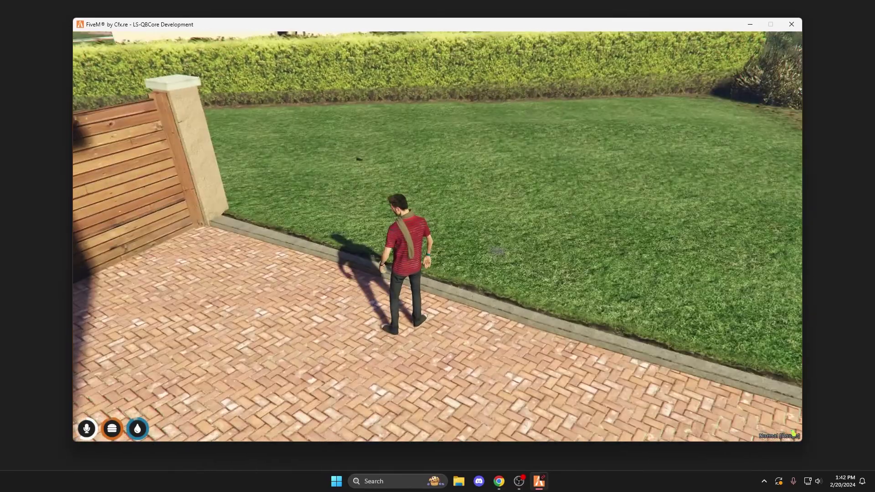
pyautogui.press('w')
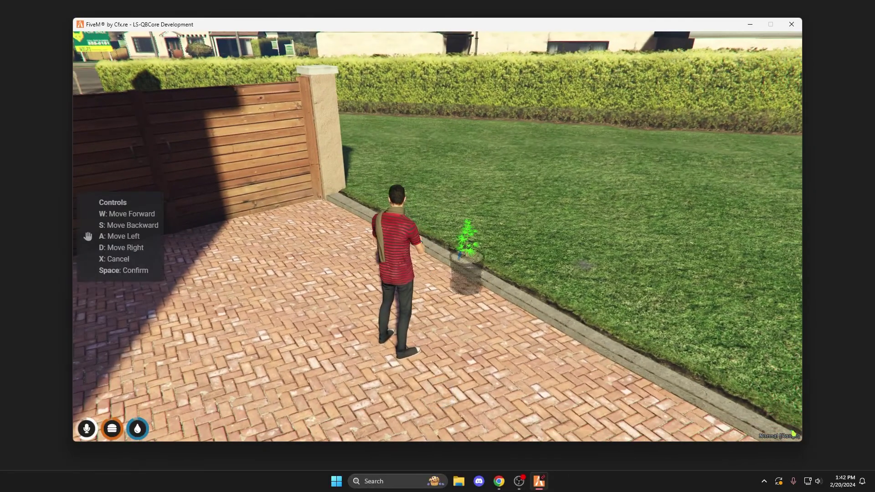
pyautogui.press('d')
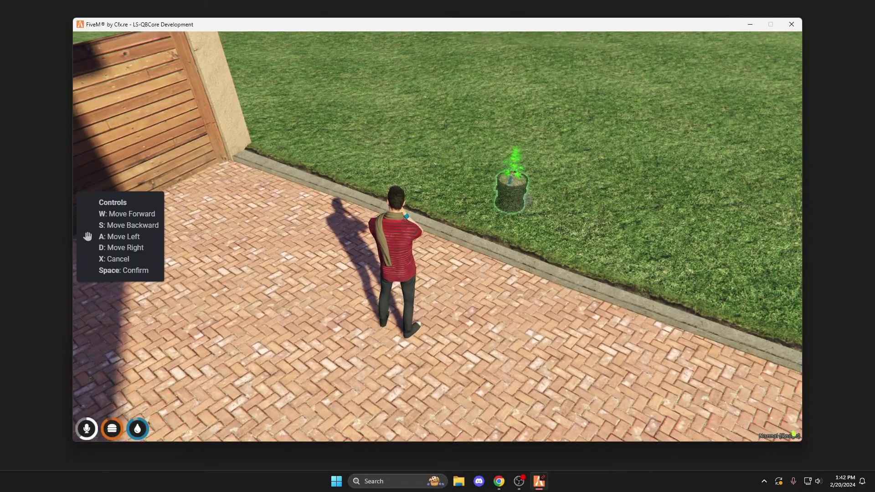
pyautogui.press('s')
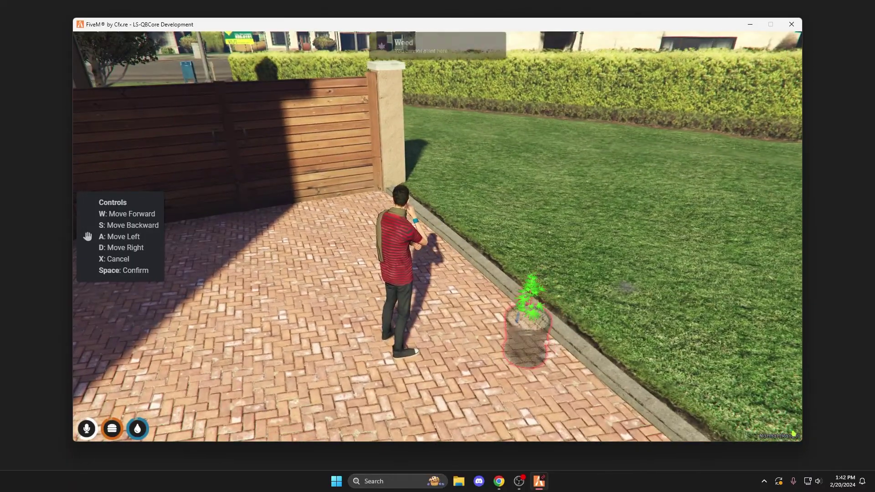
pyautogui.press('w')
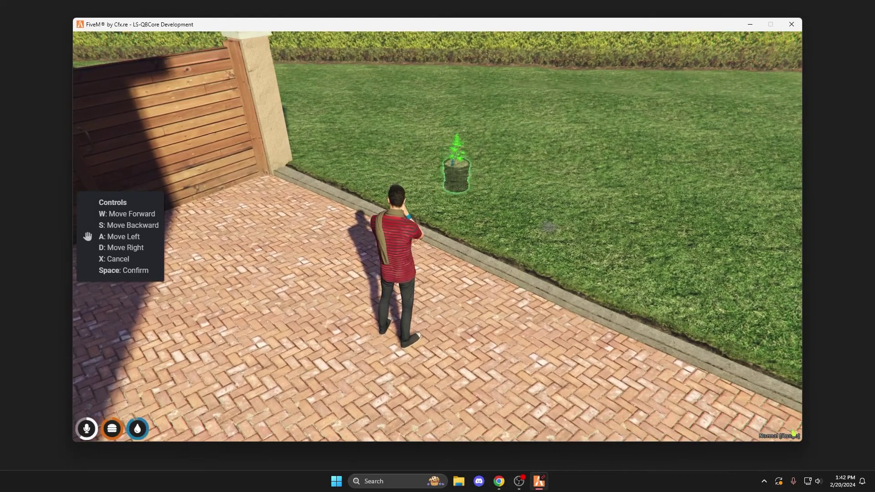
pyautogui.press('space')
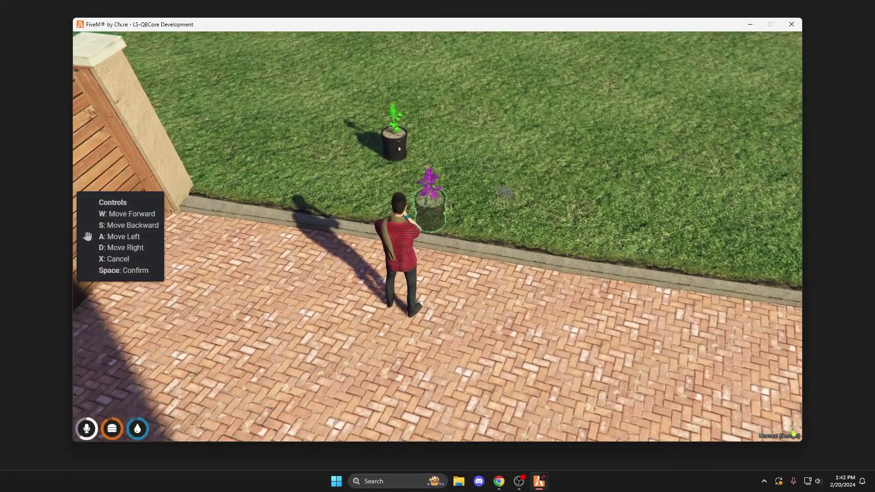
# Step: Plant a Purple Haze seed on the lawn beside the regular weed plant
pyautogui.press('w')
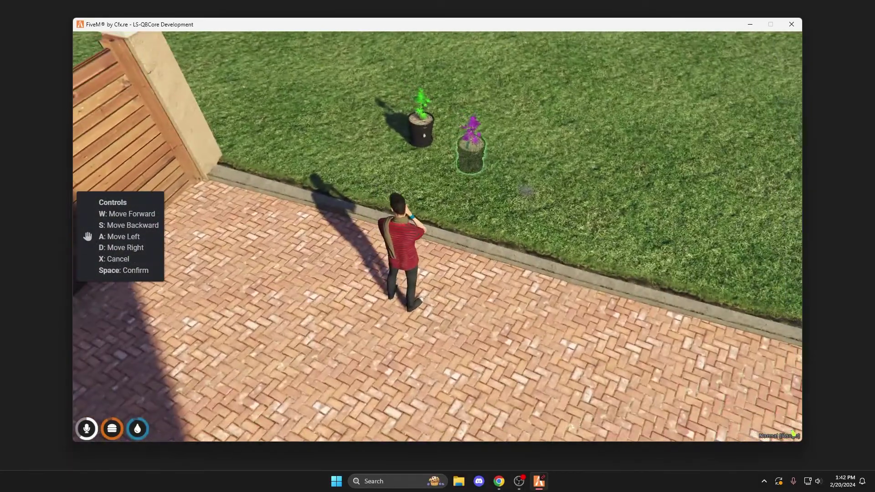
pyautogui.press('space')
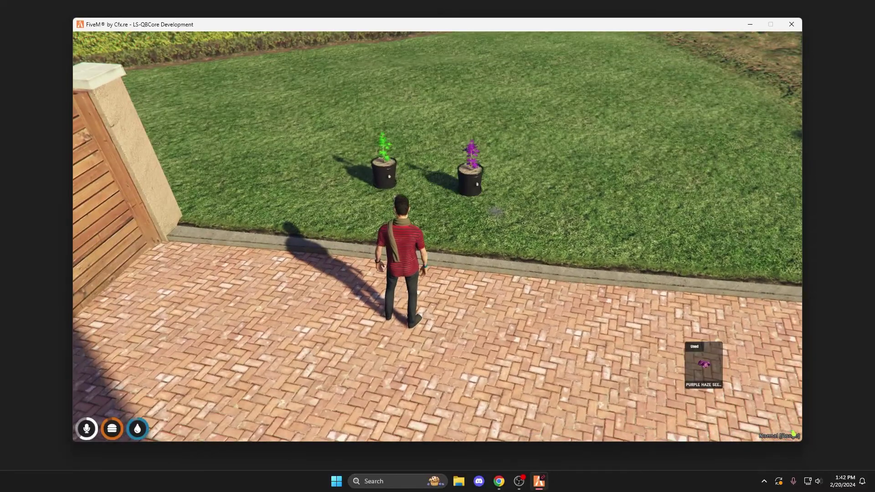
# Step: Walk to the regular weed plant, check its status and water it once
pyautogui.press('a')
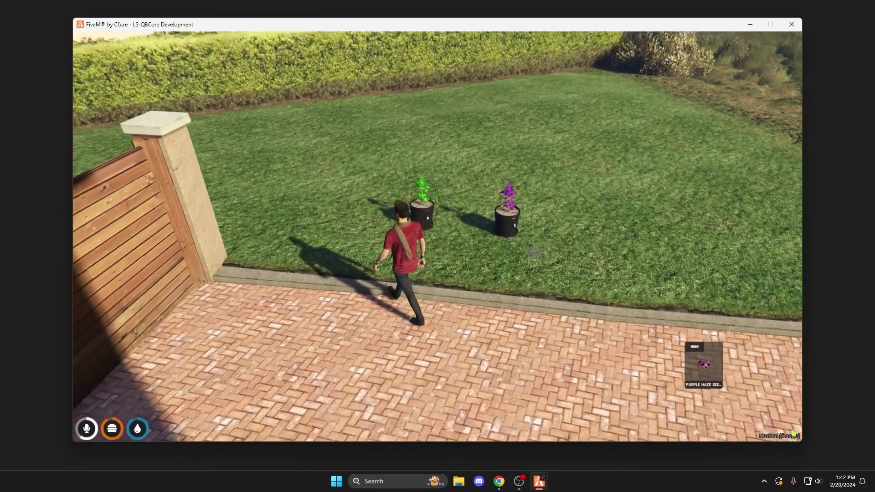
pyautogui.press('d')
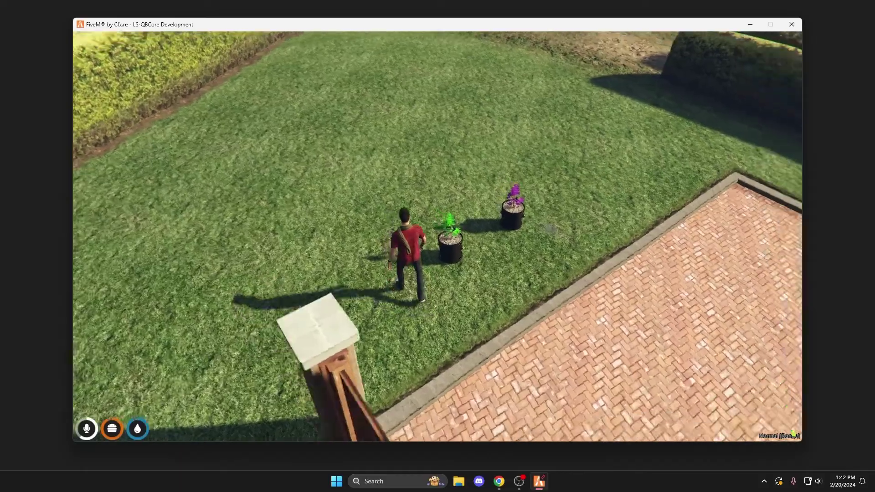
pyautogui.press('e')
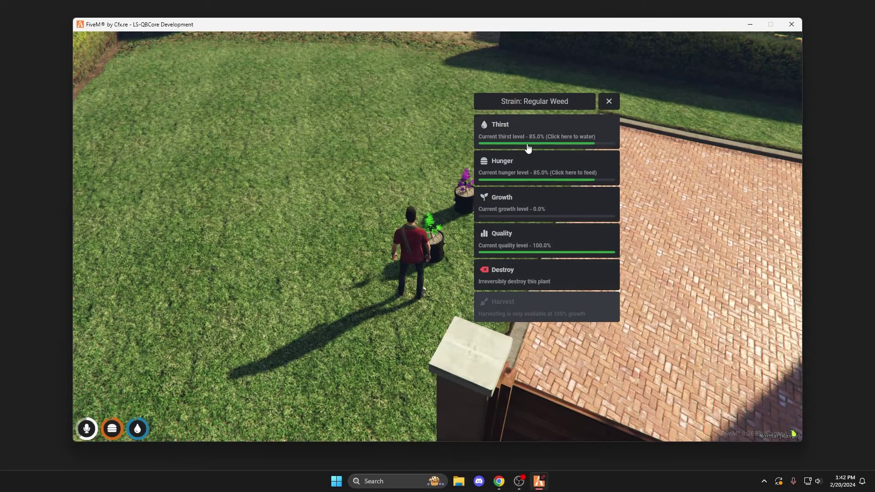
pyautogui.click(592, 130)
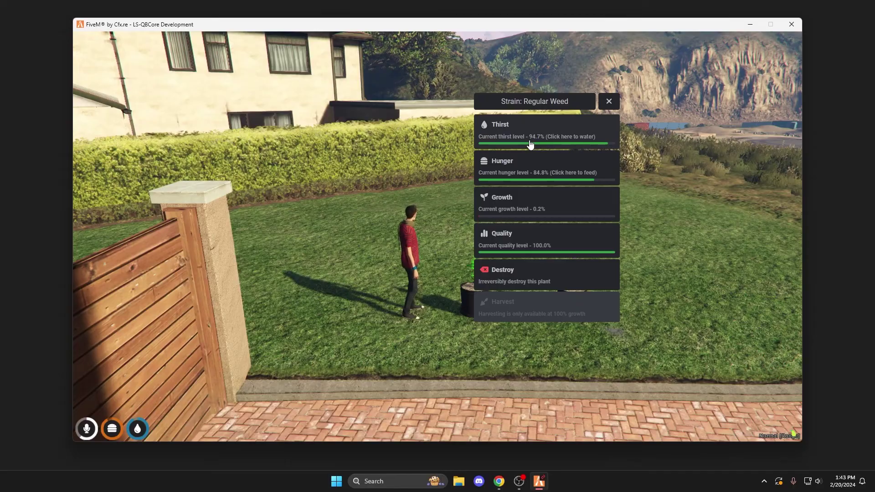
pyautogui.press('Escape')
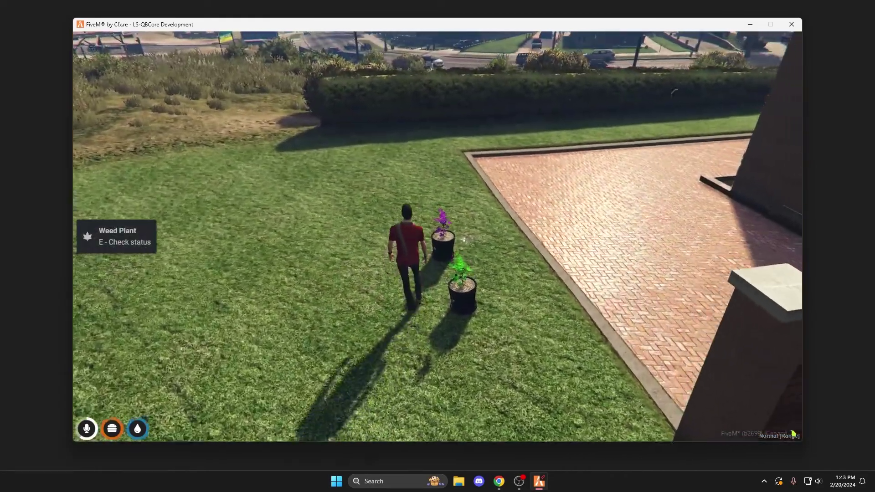
# Step: Check the status of the Purple Haze plant, feed it once and close its status view
pyautogui.press('e')
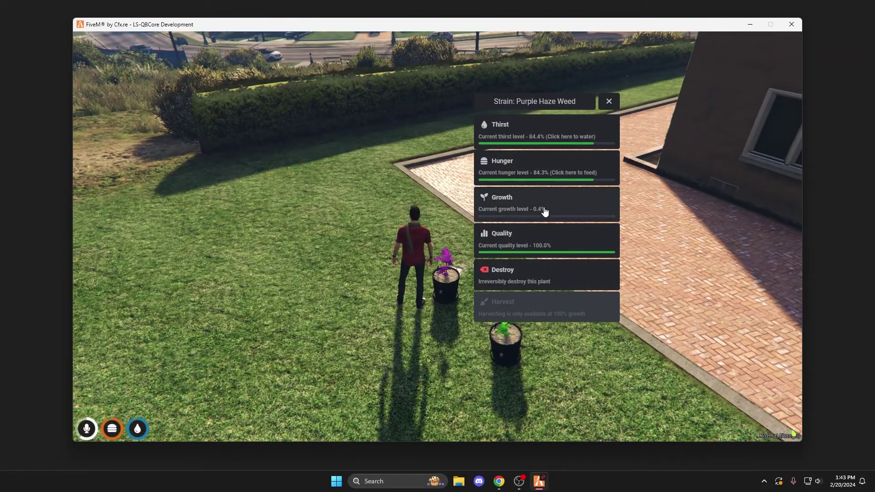
pyautogui.click(545, 171)
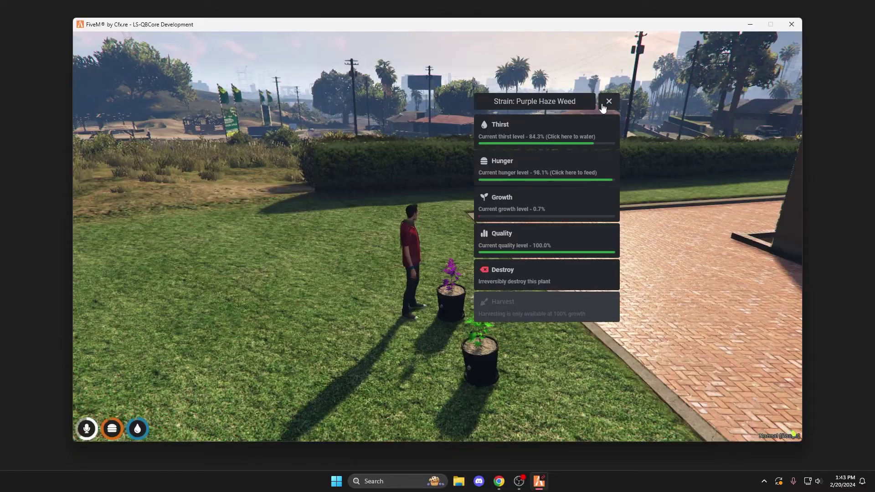
pyautogui.click(603, 108)
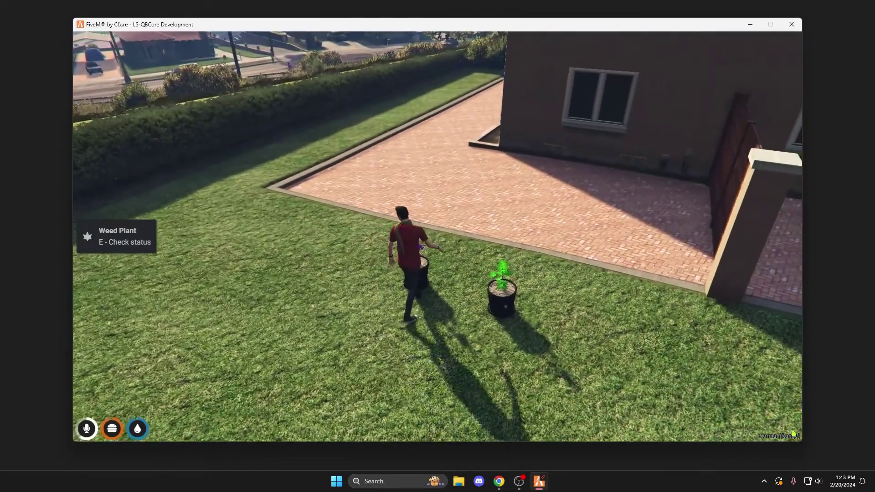
# Step: Walk around the two potted plants and check a plant's status once more
pyautogui.press('a')
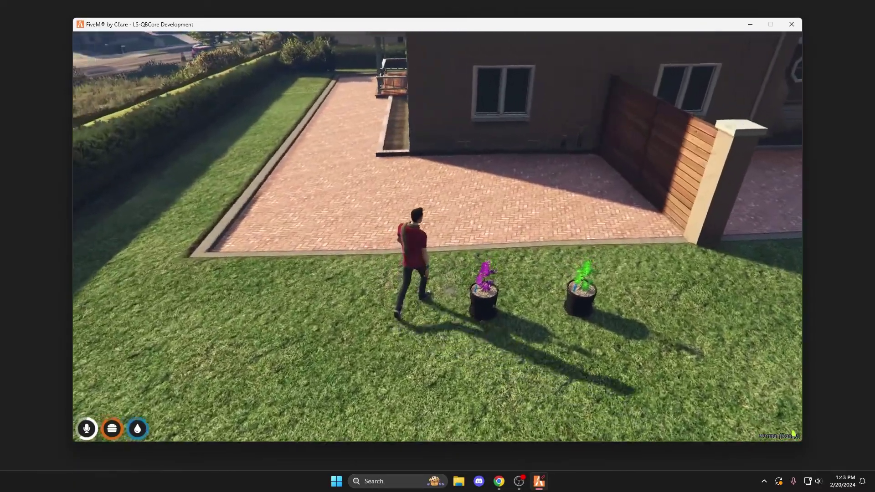
pyautogui.press('w')
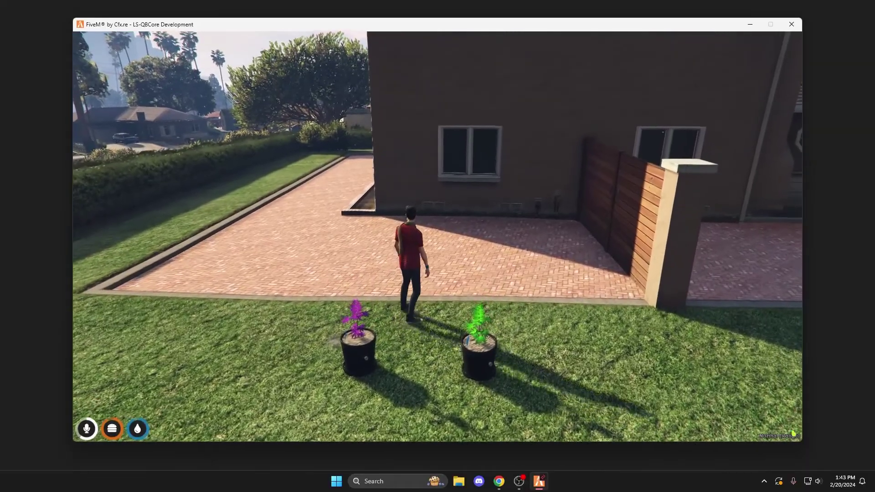
pyautogui.press('a')
pyautogui.press('s')
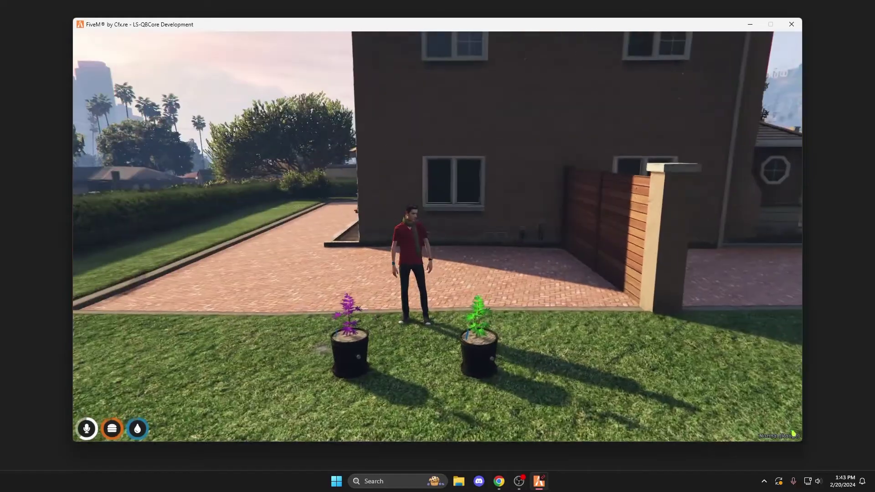
pyautogui.press('w')
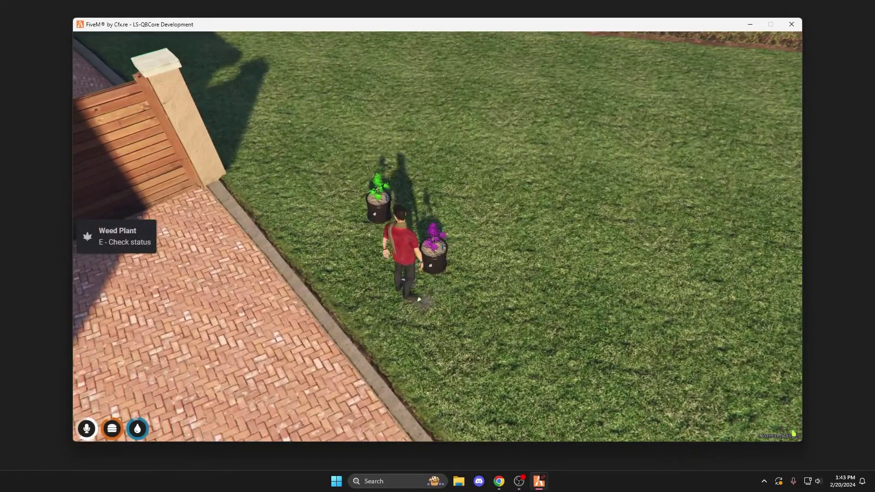
pyautogui.press('e')
pyautogui.click(610, 100)
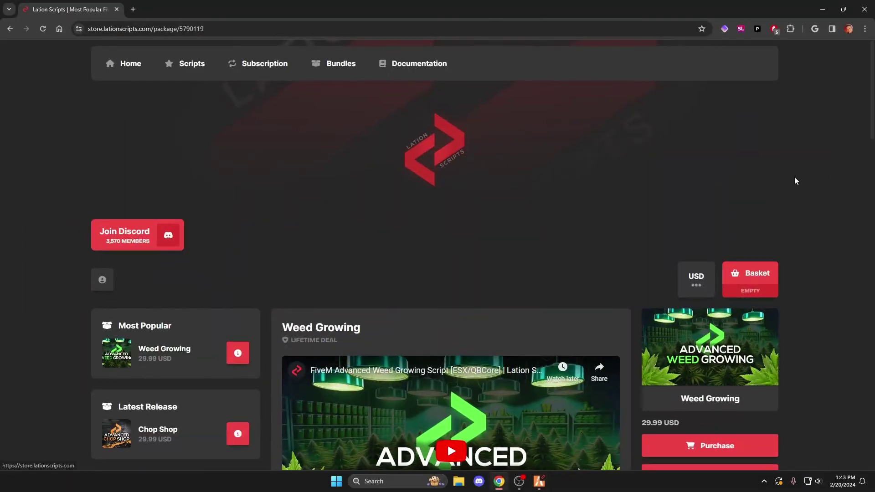
# Step: View the Weed Growing package page of the Lation Scripts store in Chrome and return to the game
pyautogui.moveTo(872, 80); pyautogui.dragTo(872, 60)
pyautogui.click(821, 10)
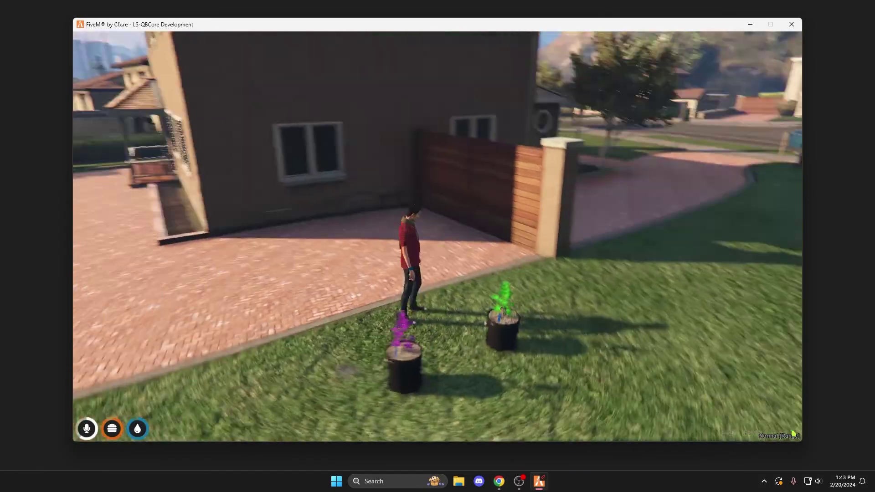